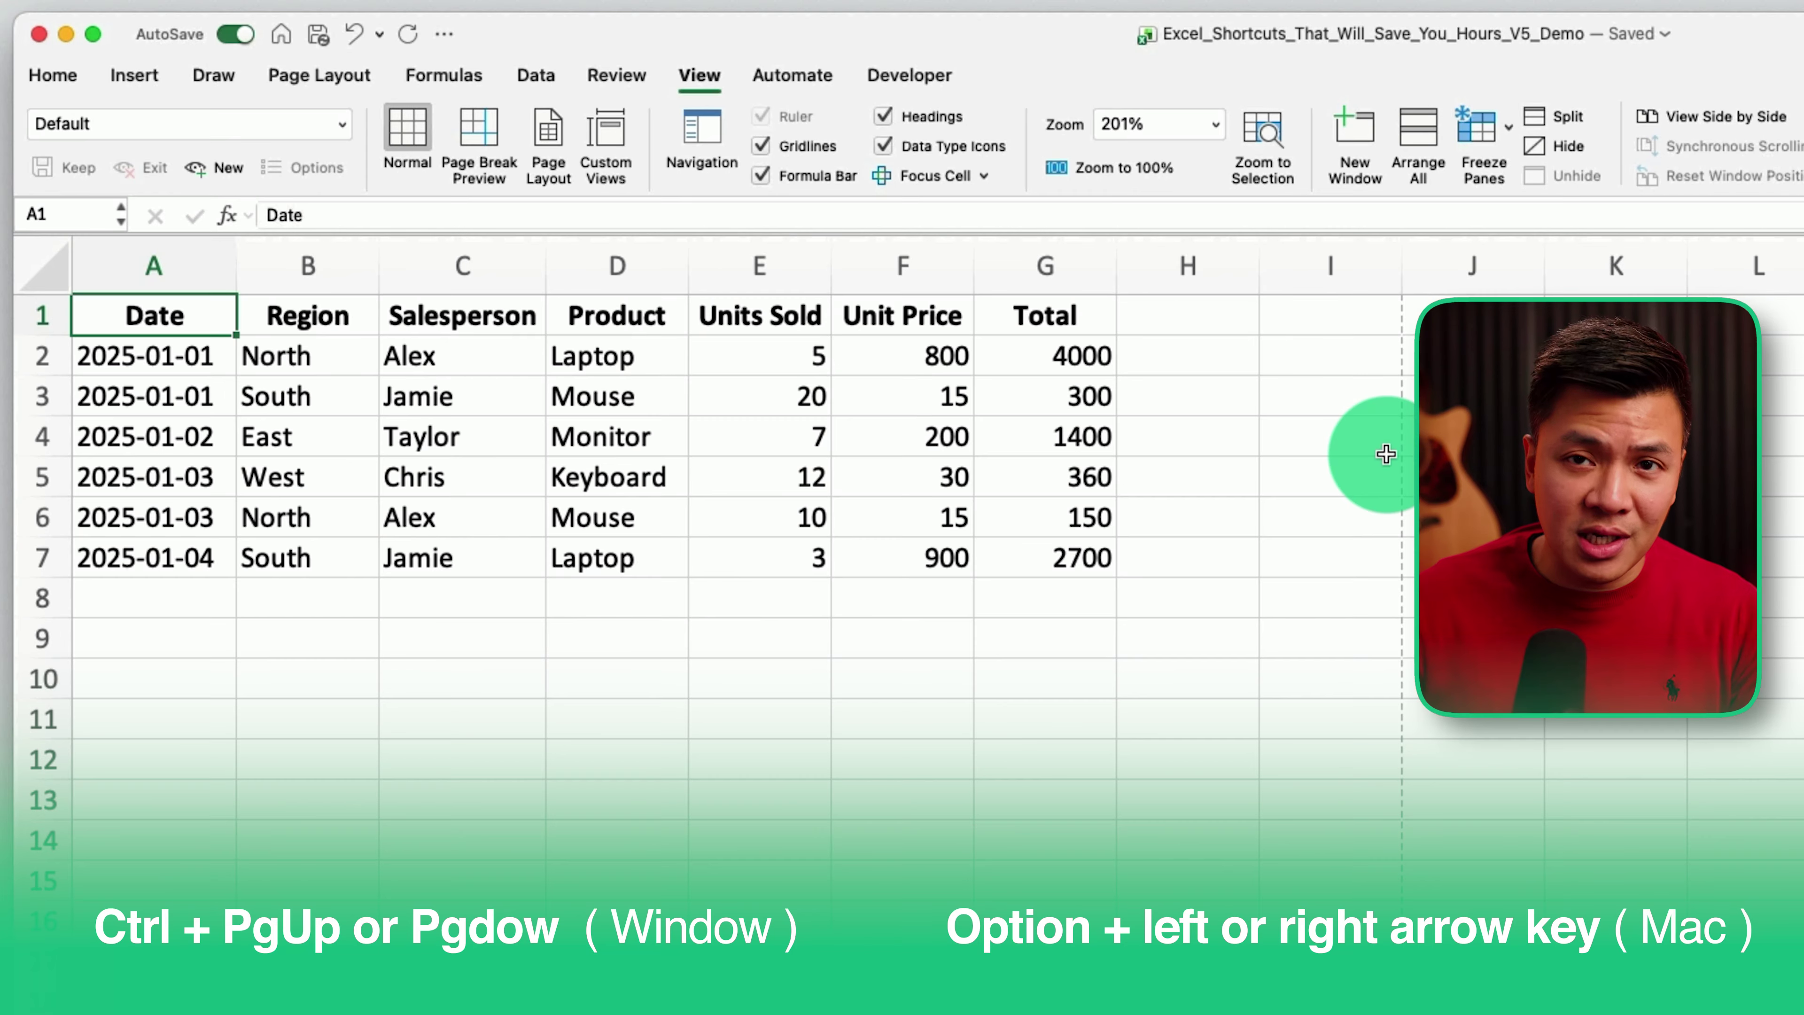
# Step: Move to the neighbouring worksheet and jump to the first cell and the last used cell of the sales data
pyautogui.hotkey('alt', 'Left')
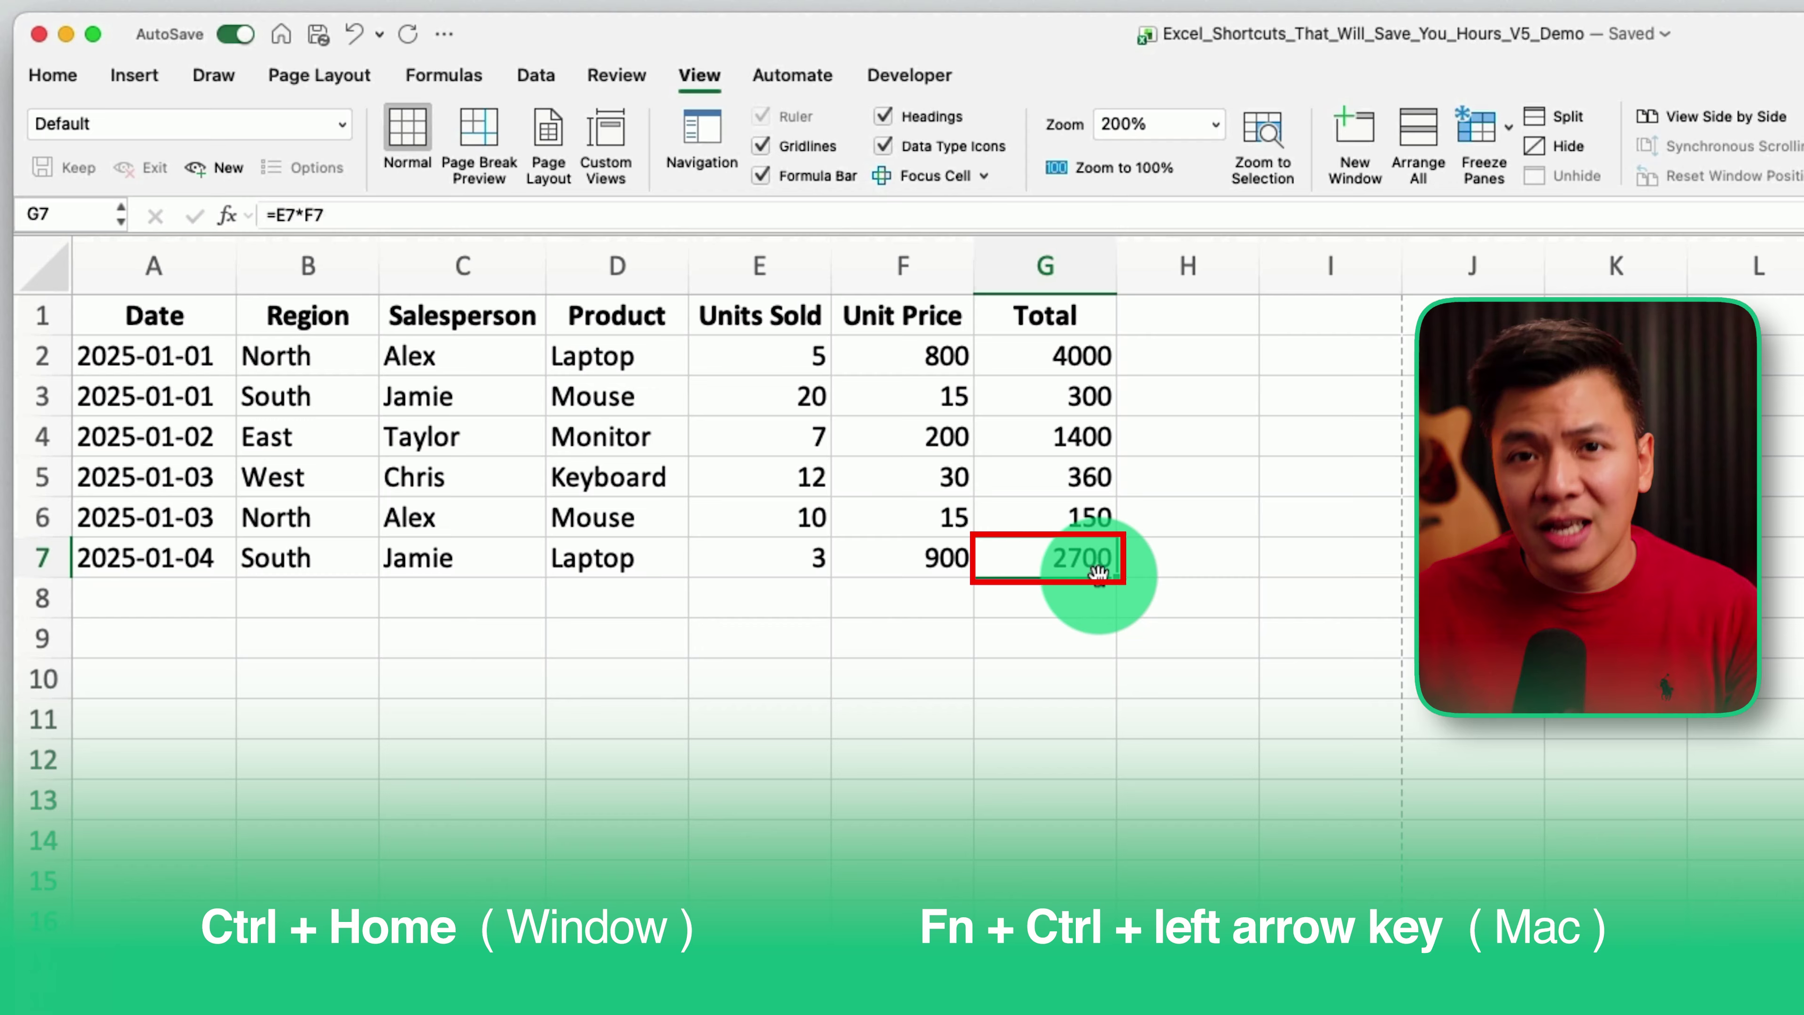
pyautogui.hotkey('ctrl', 'Home')
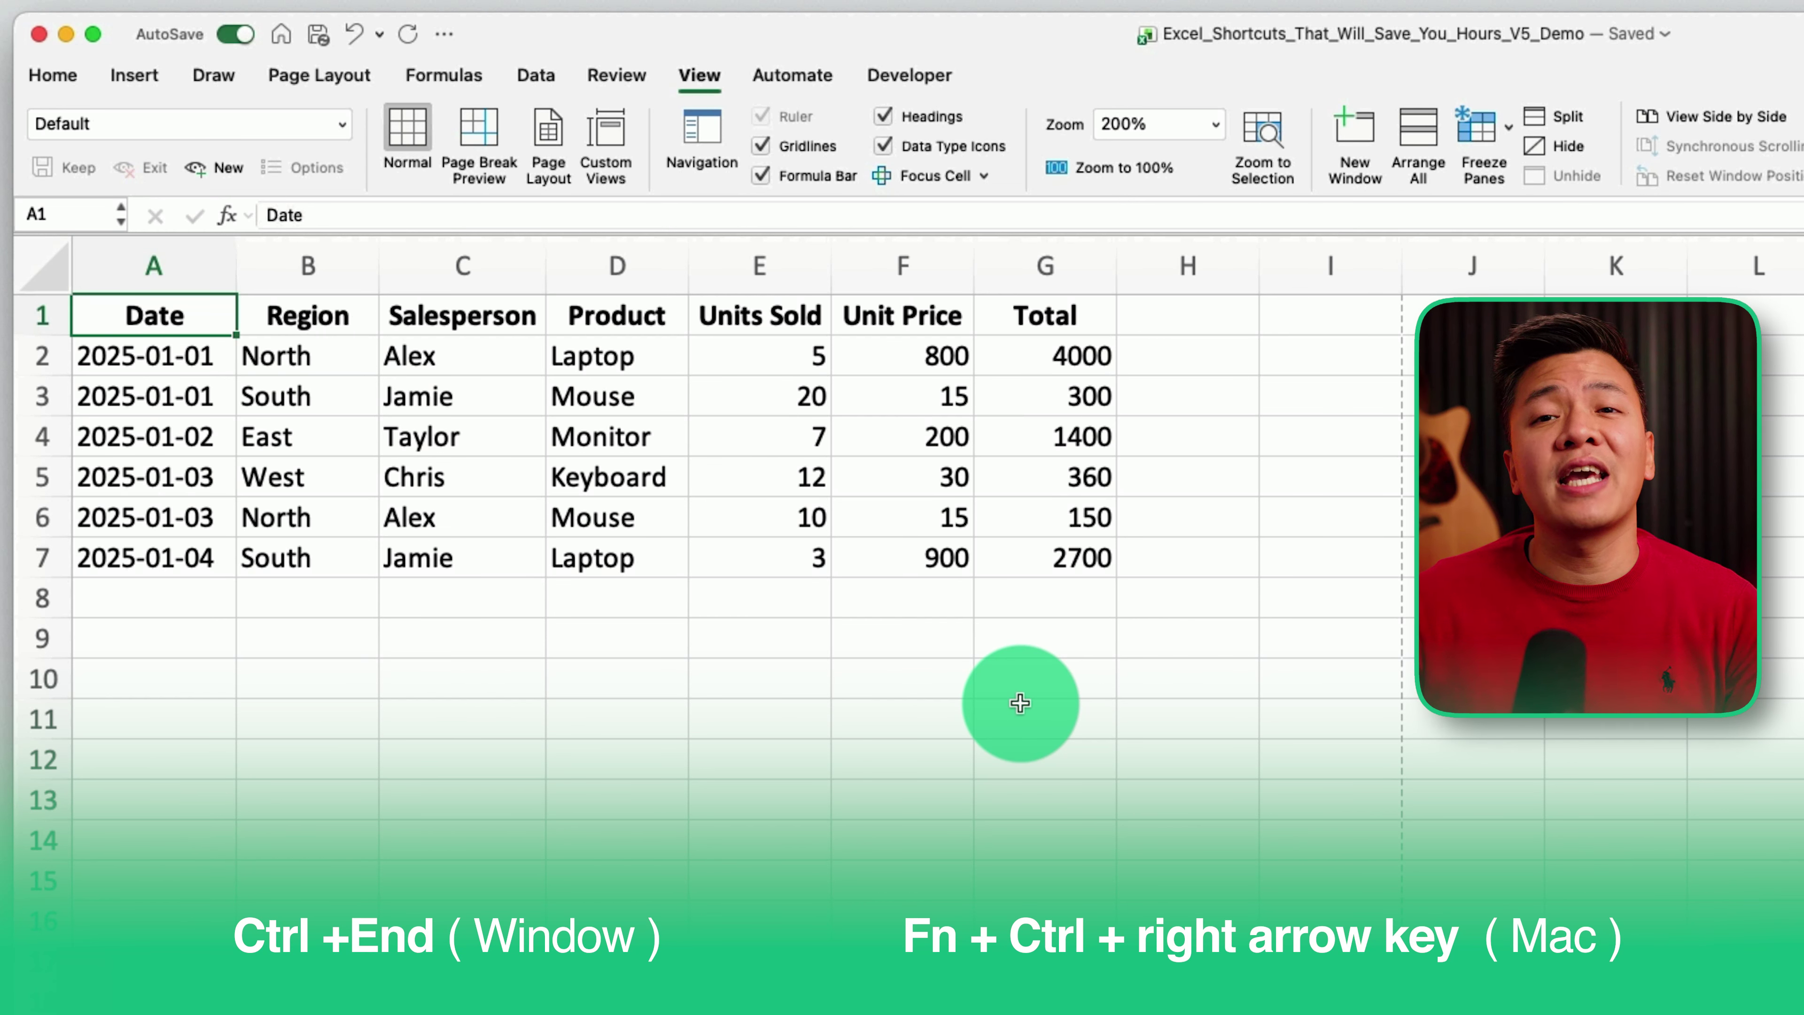
pyautogui.hotkey('ctrl', 'End')
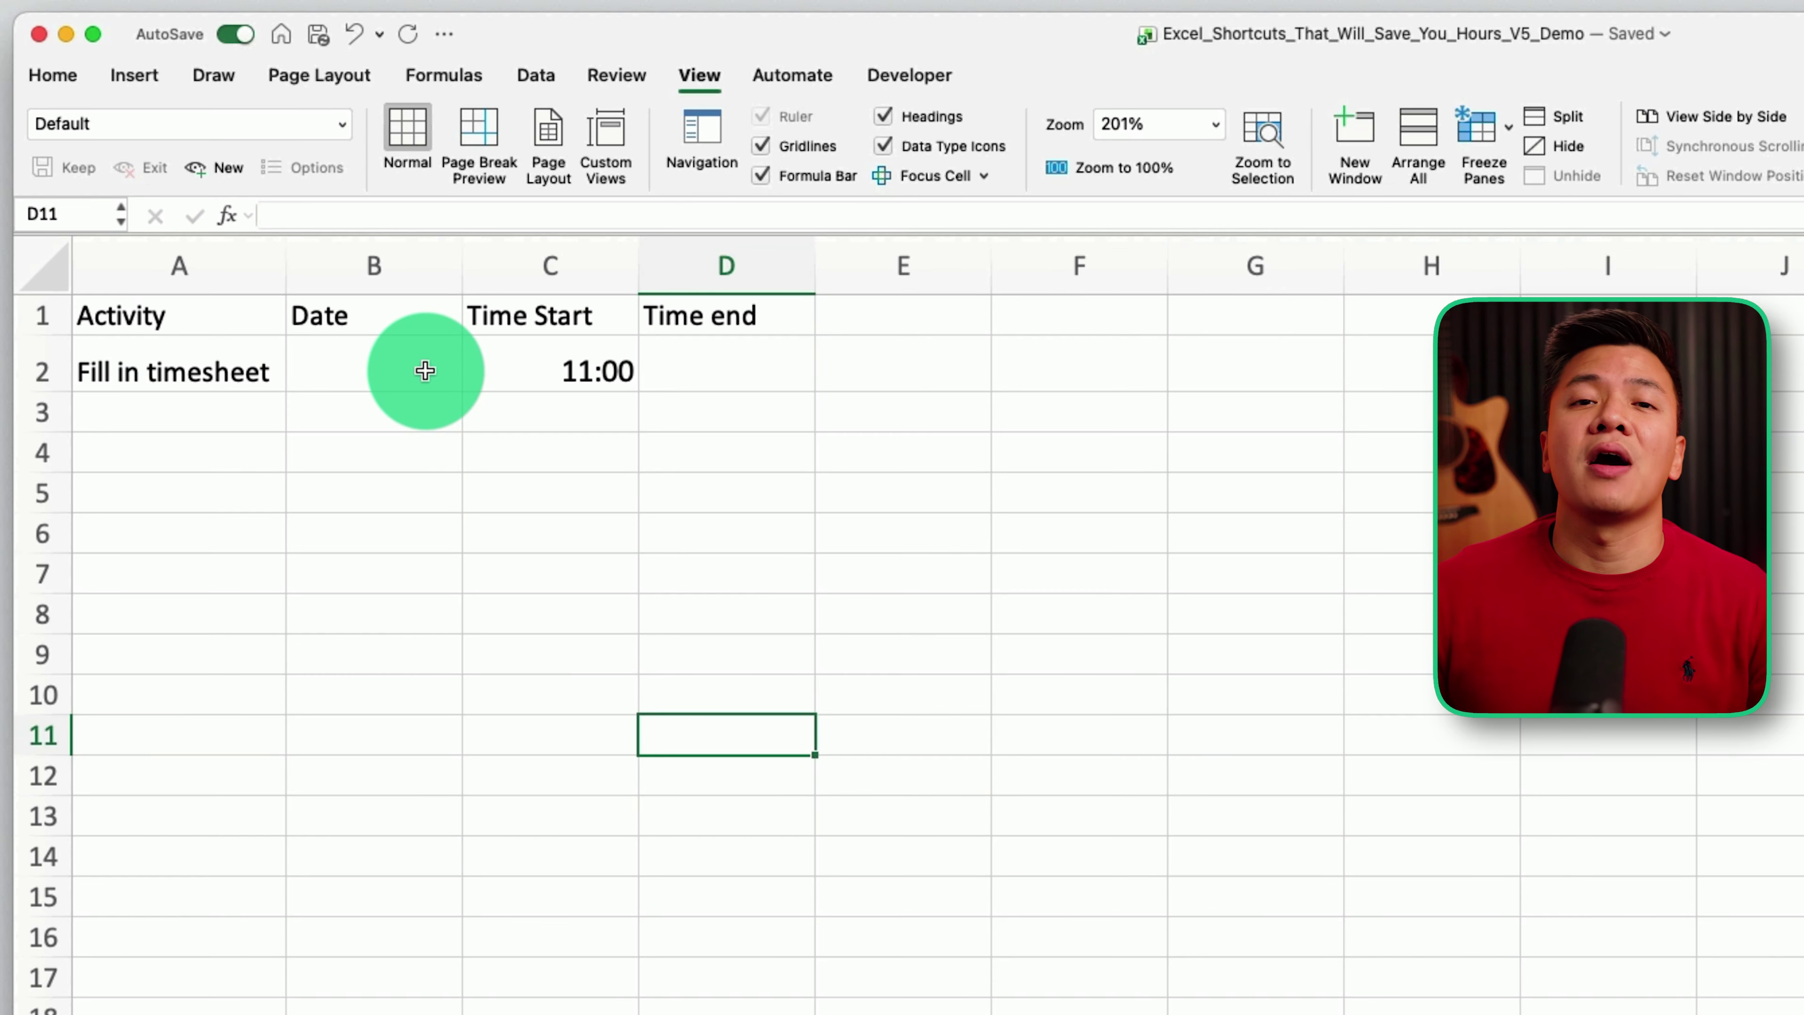
# Step: Insert the current date in cell B2 and the current time in cell D2 of the timesheet row
pyautogui.click(425, 370)
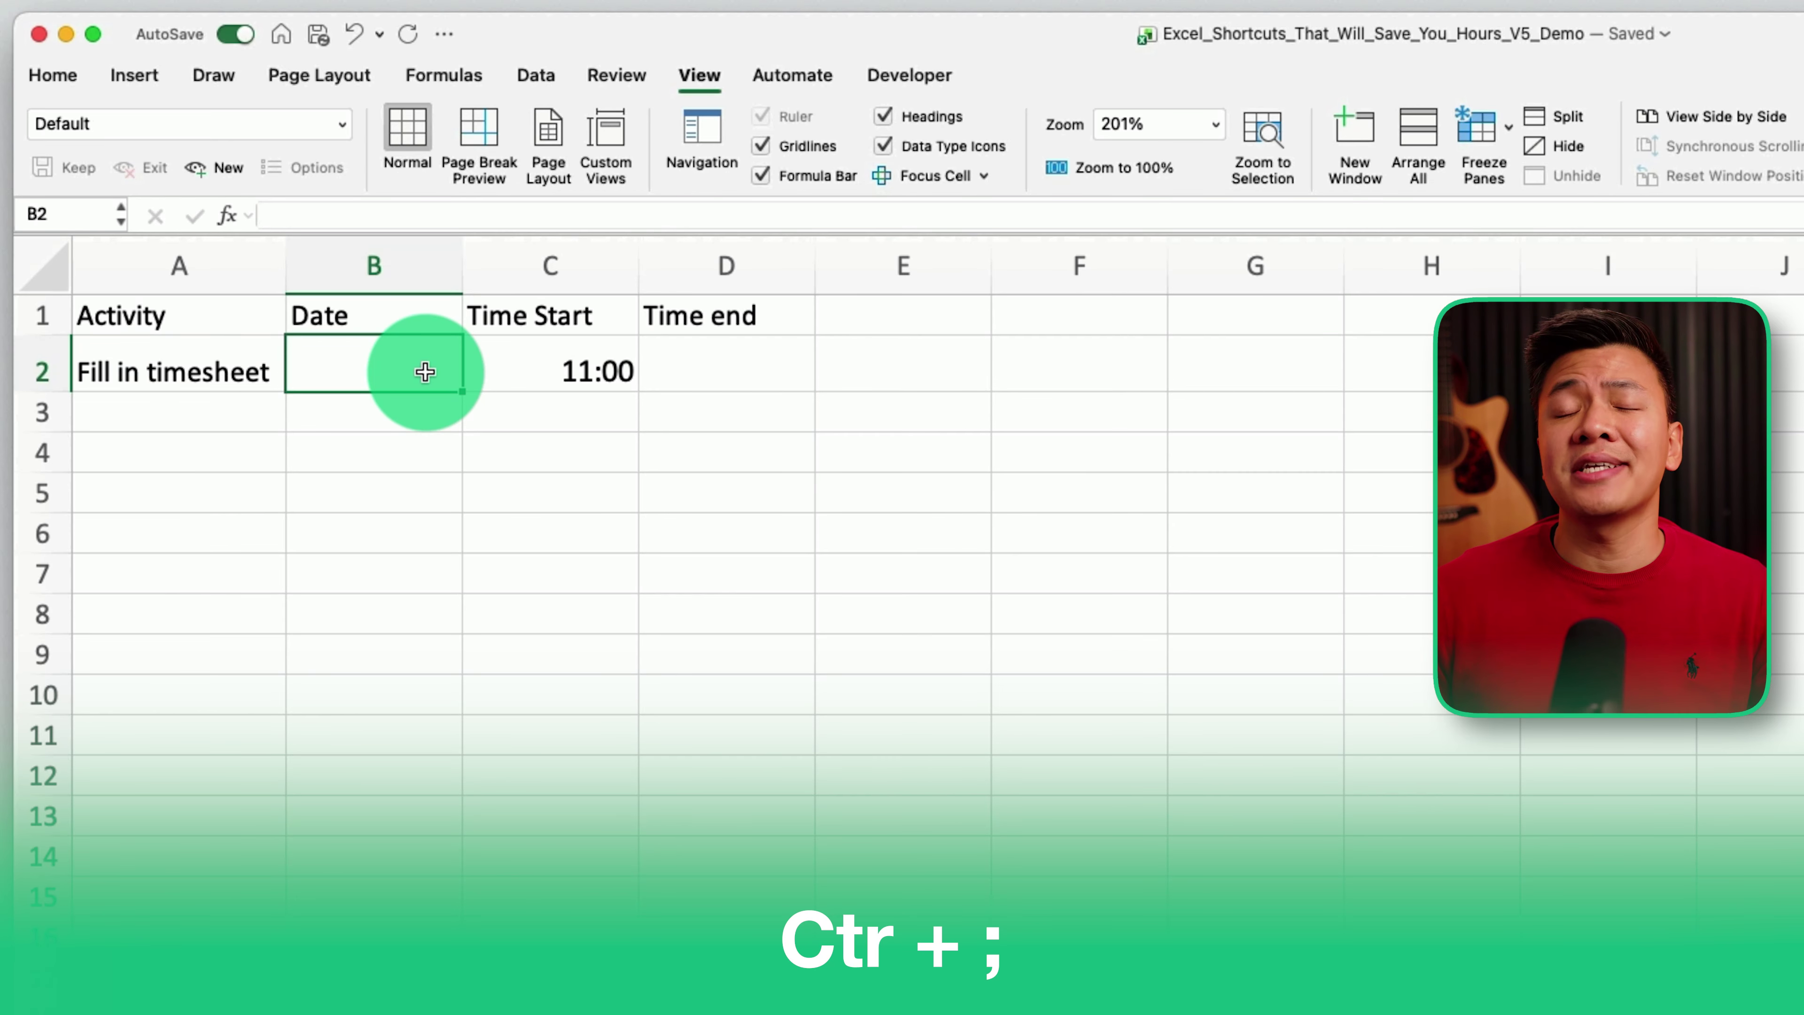
pyautogui.hotkey('ctrl', ';')
pyautogui.click(755, 376)
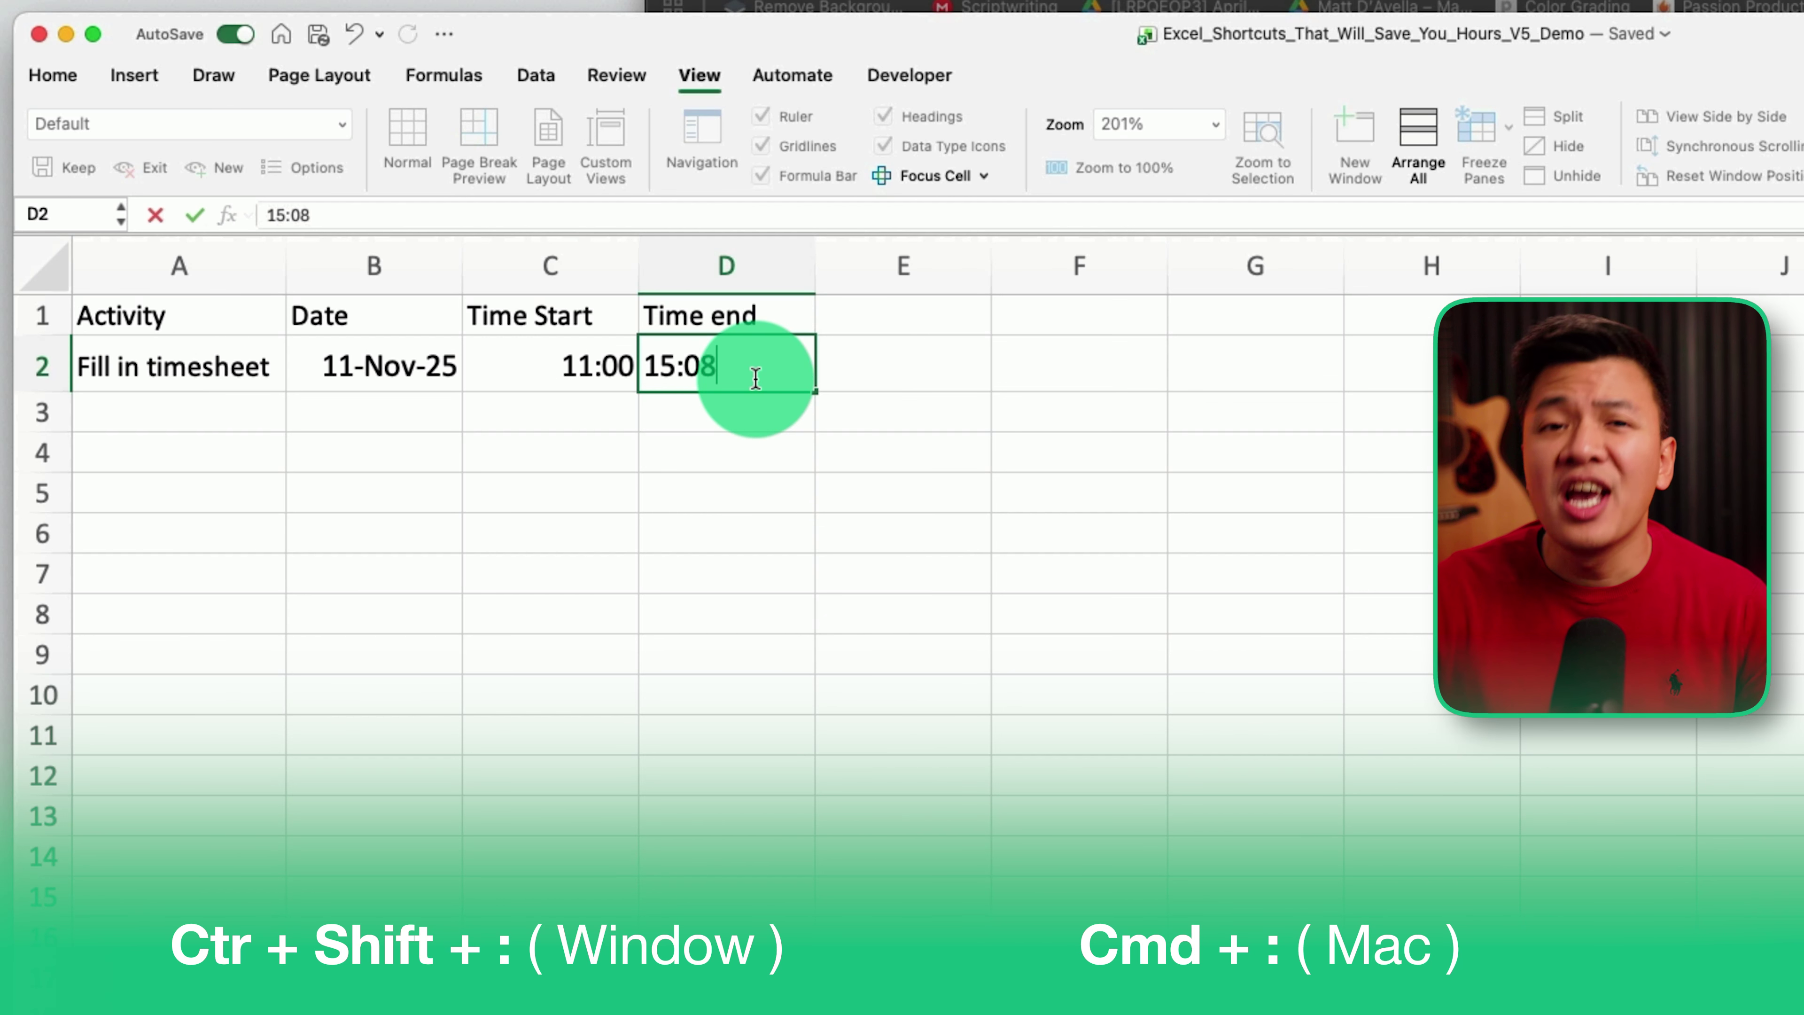
pyautogui.press('Return')
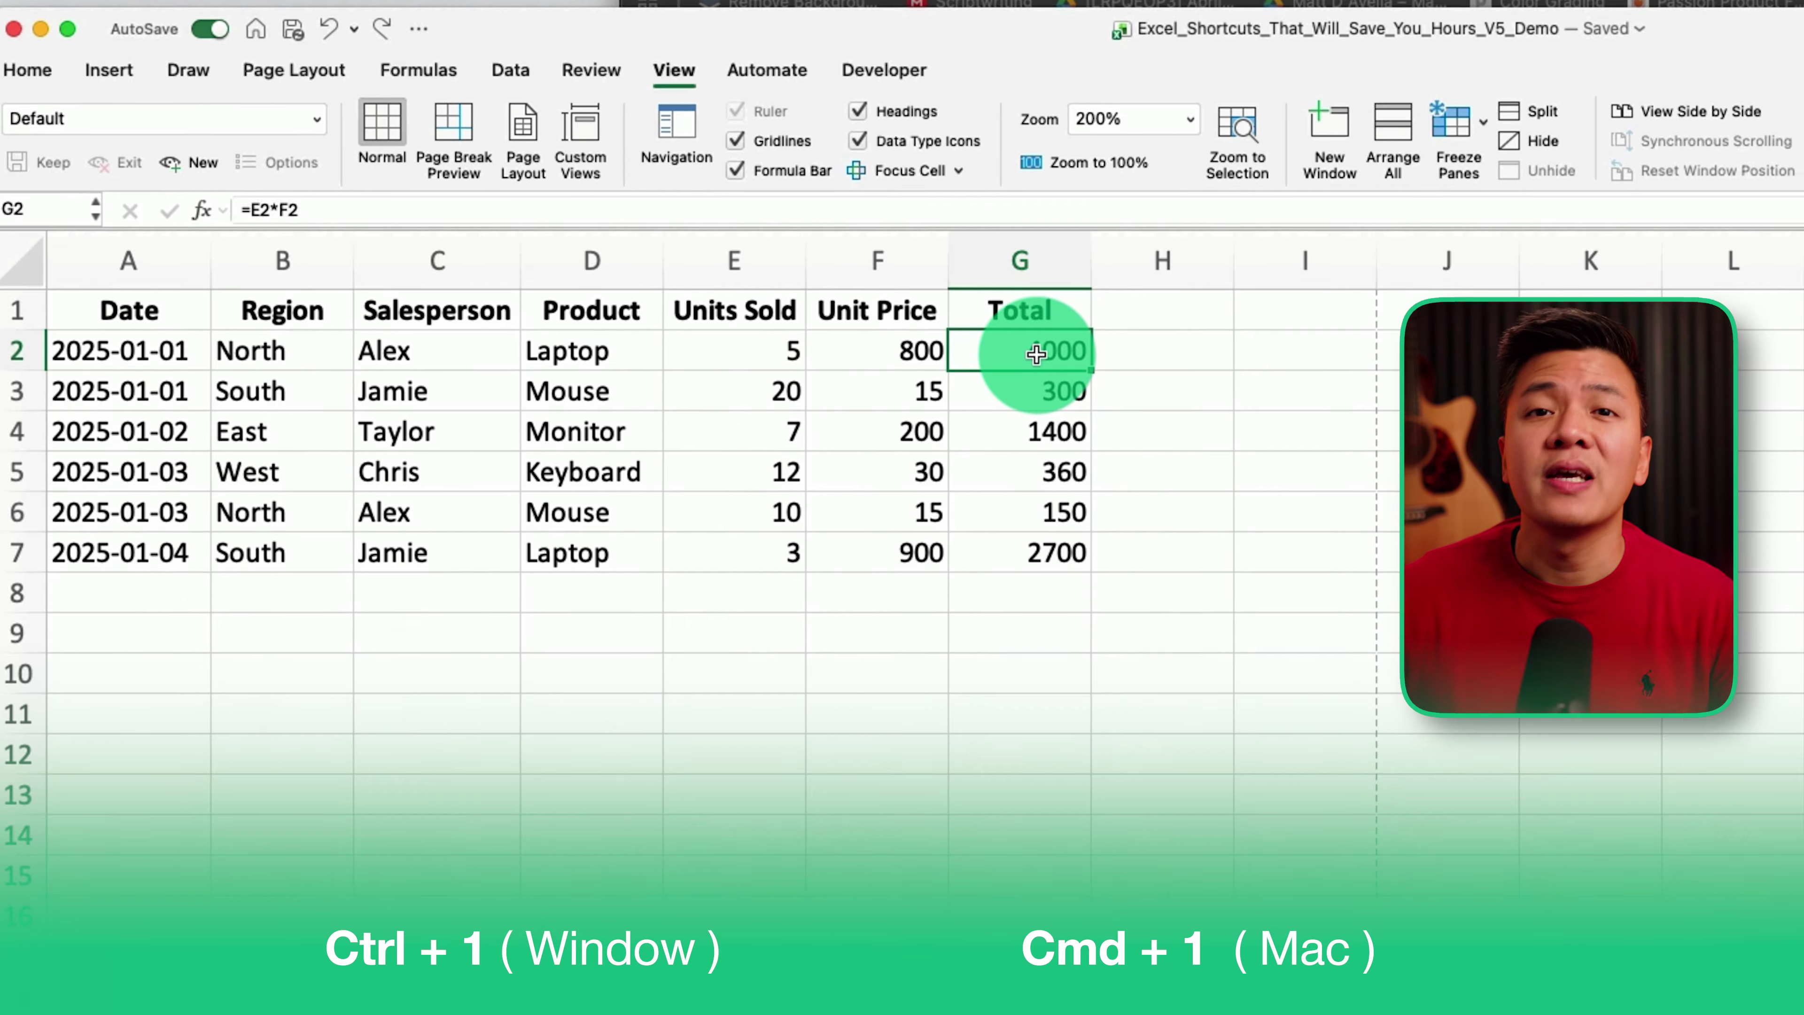
# Step: Format cell G2 in the Total column with an orange theme background colour
pyautogui.press('super+1')
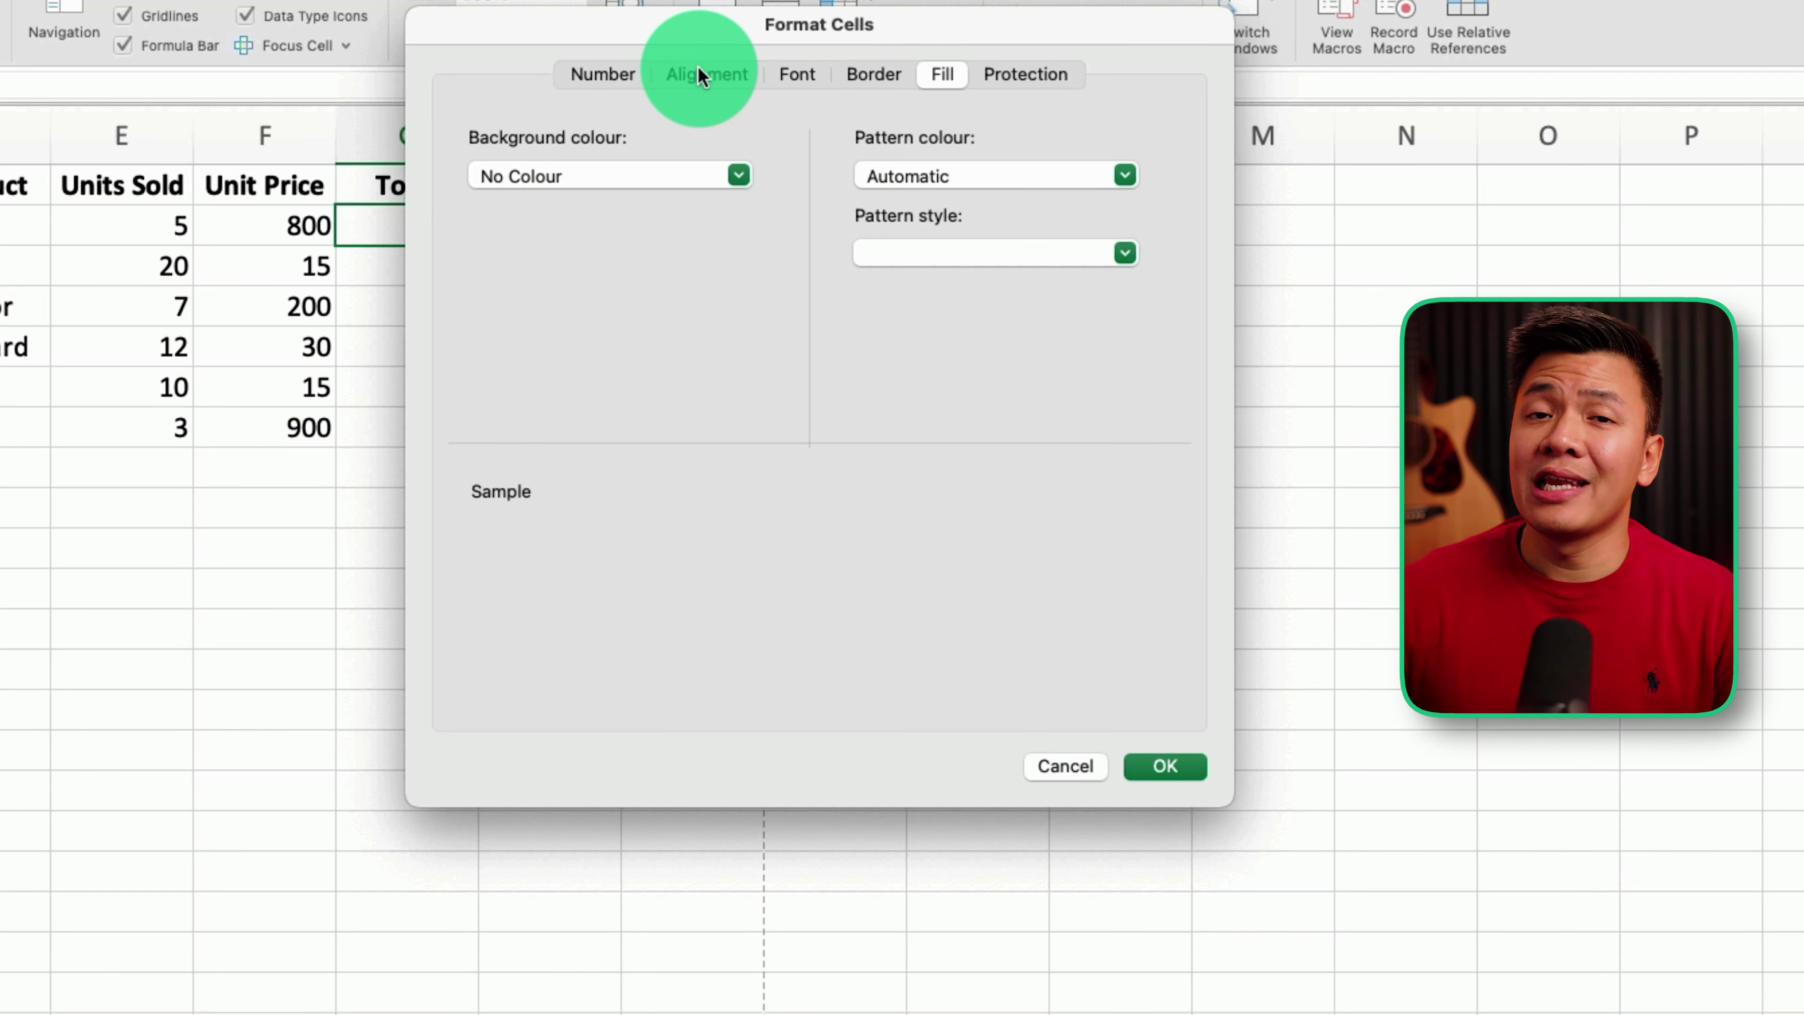
pyautogui.click(792, 74)
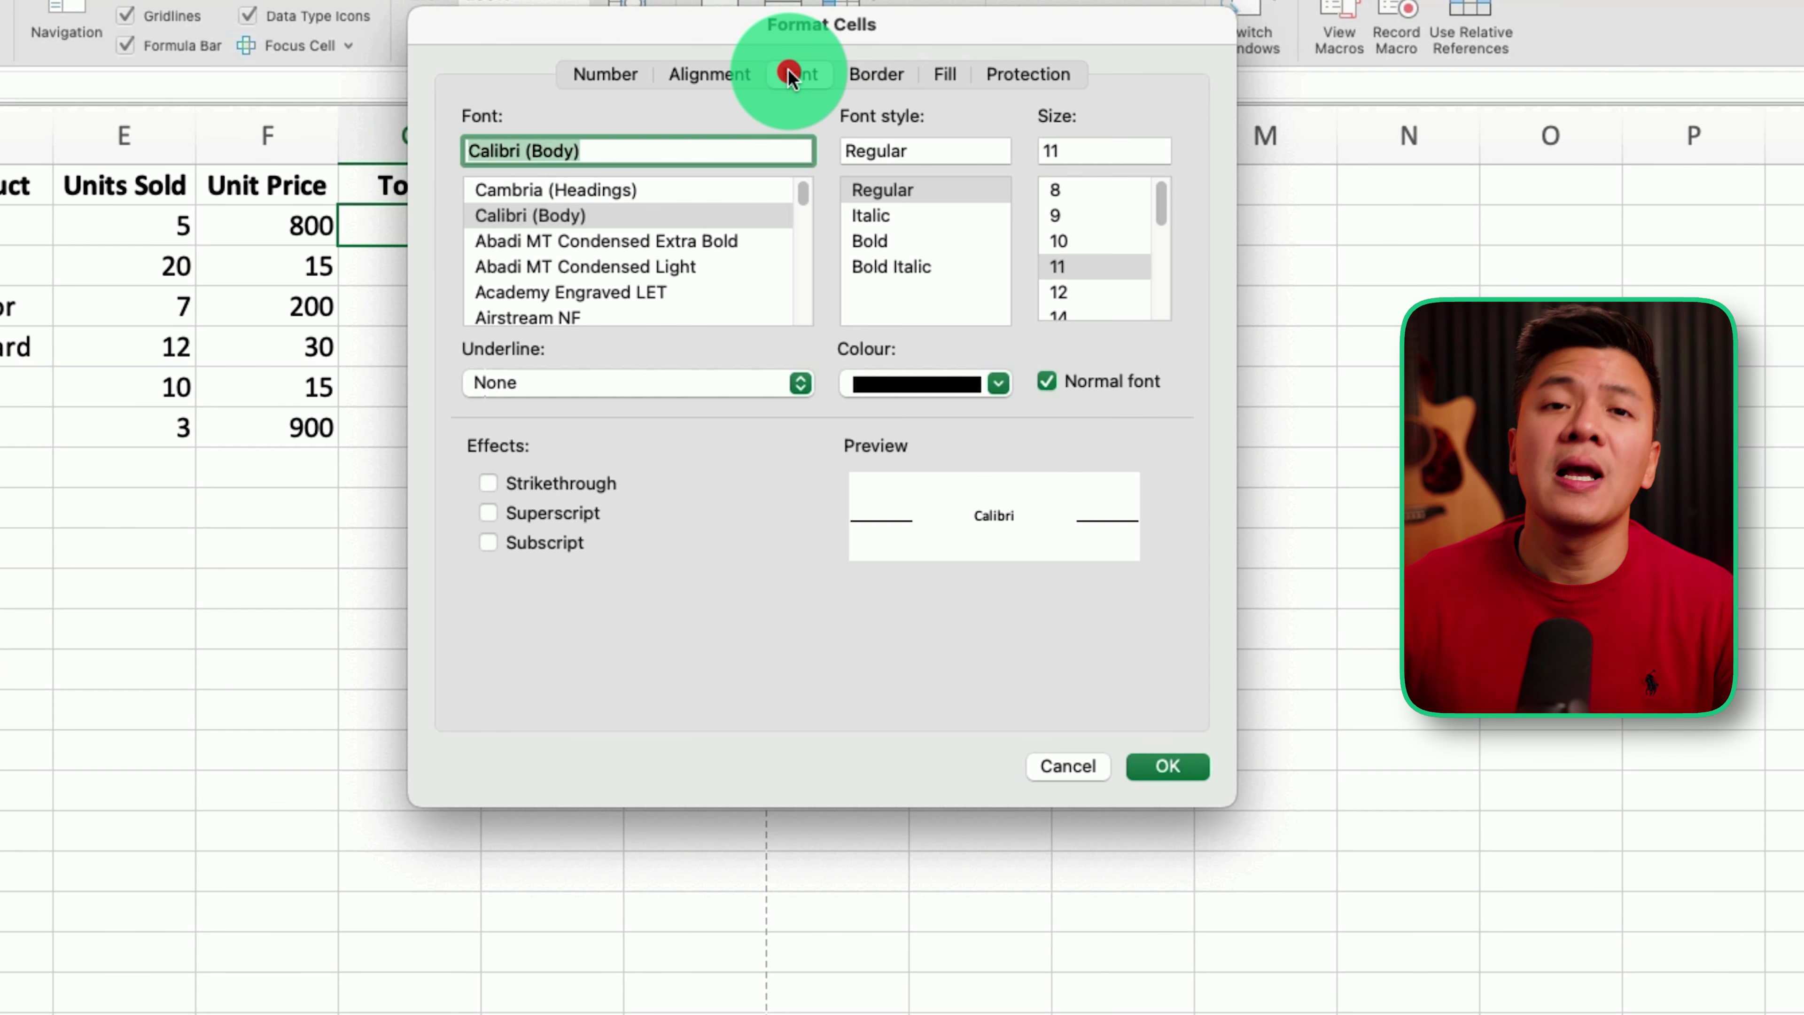
pyautogui.click(849, 79)
pyautogui.click(941, 73)
pyautogui.click(652, 174)
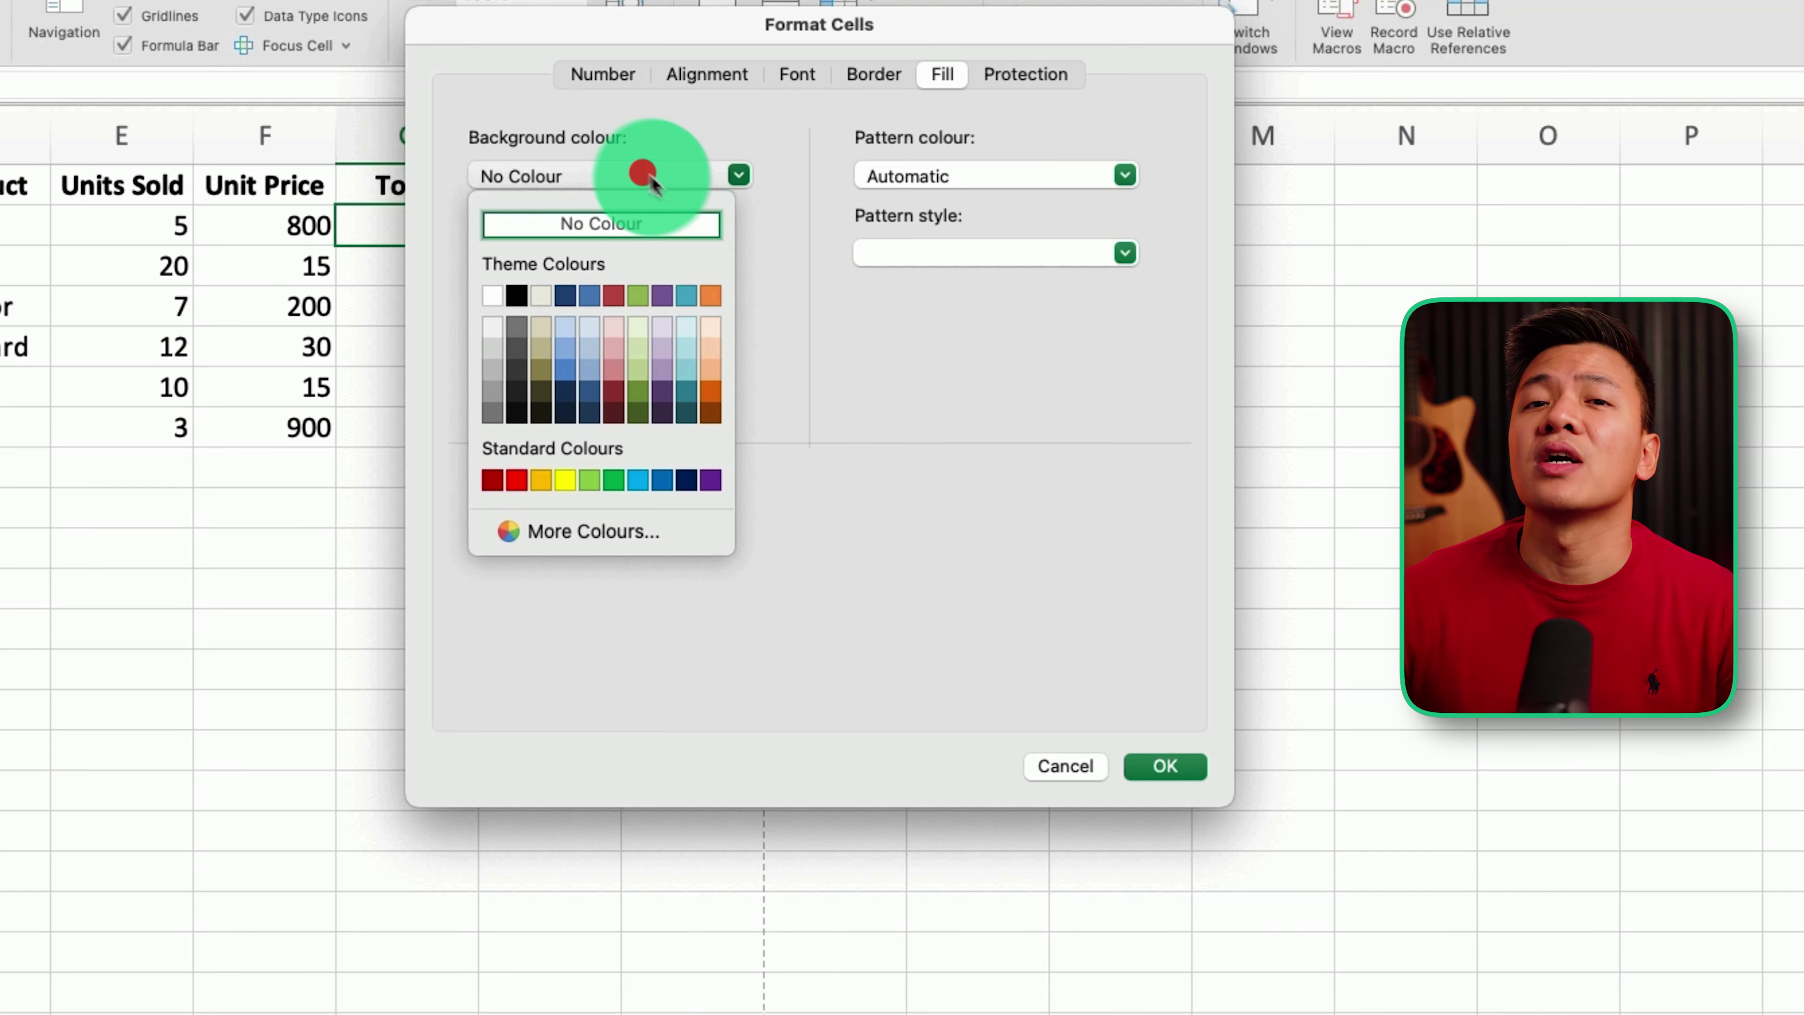
pyautogui.click(710, 293)
pyautogui.click(1152, 739)
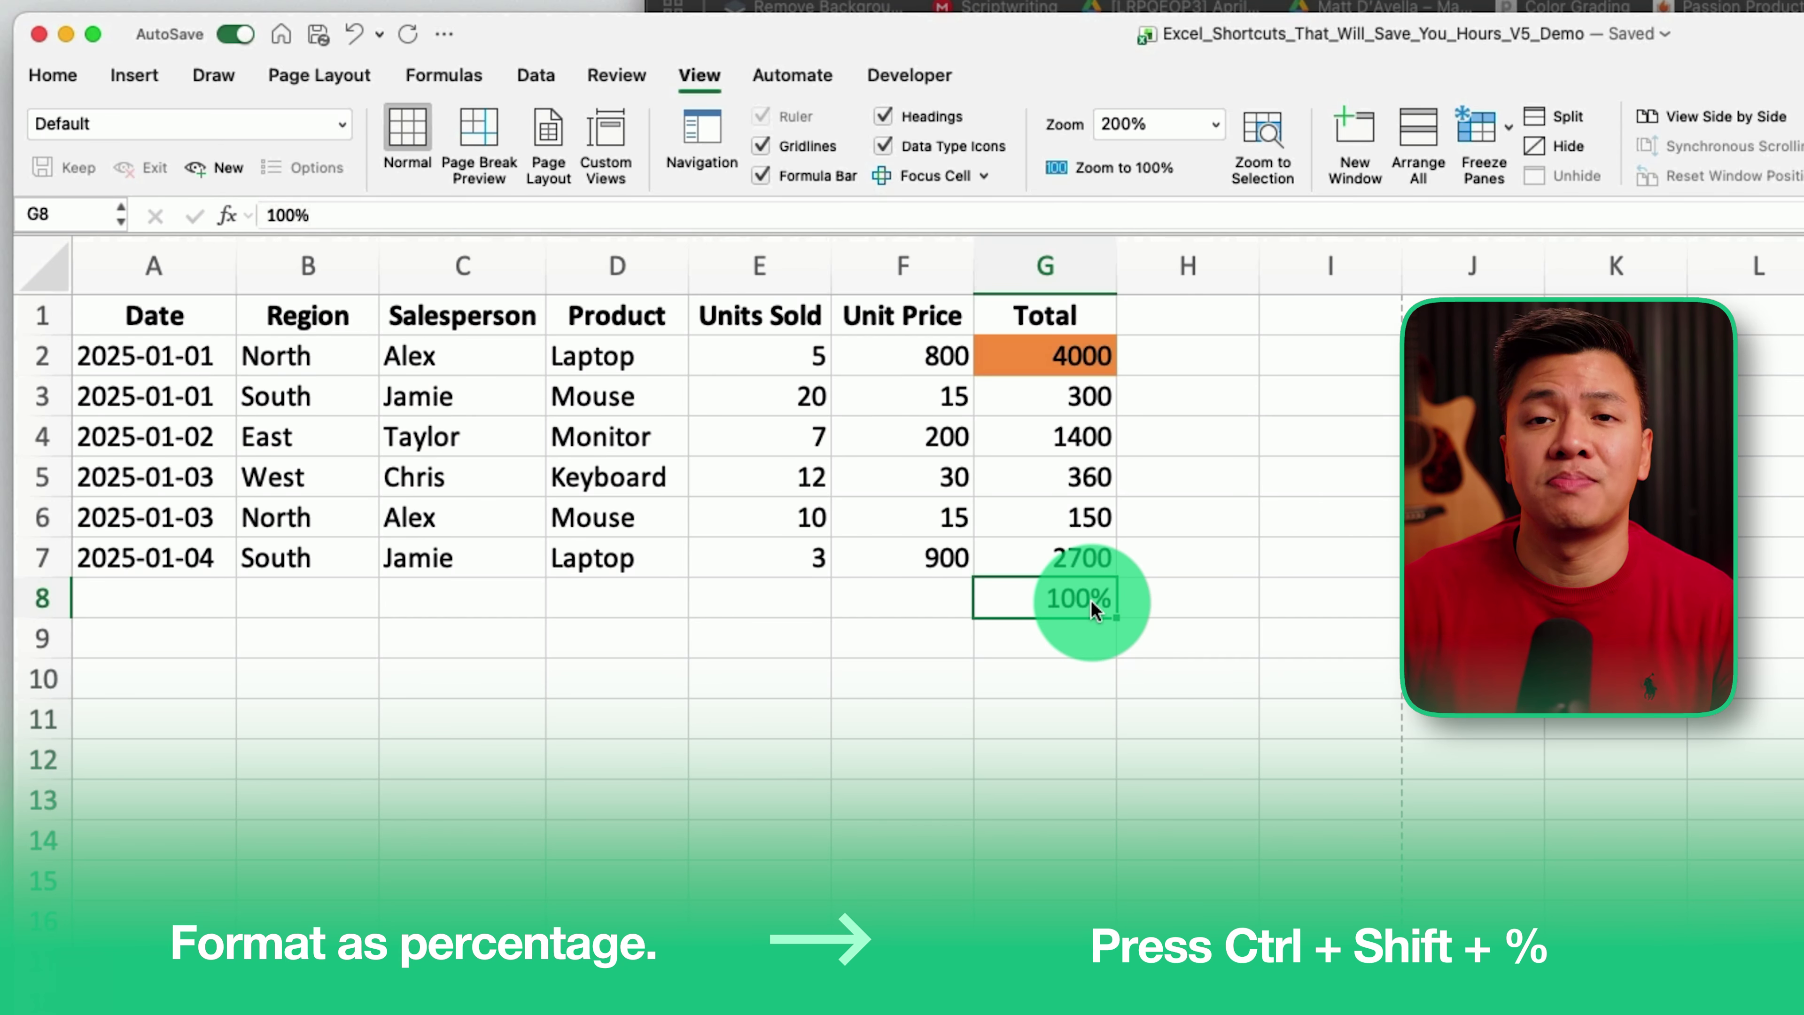
# Step: Make the total in cell G7 bold and the total in cell G6 italic
pyautogui.click(1088, 559)
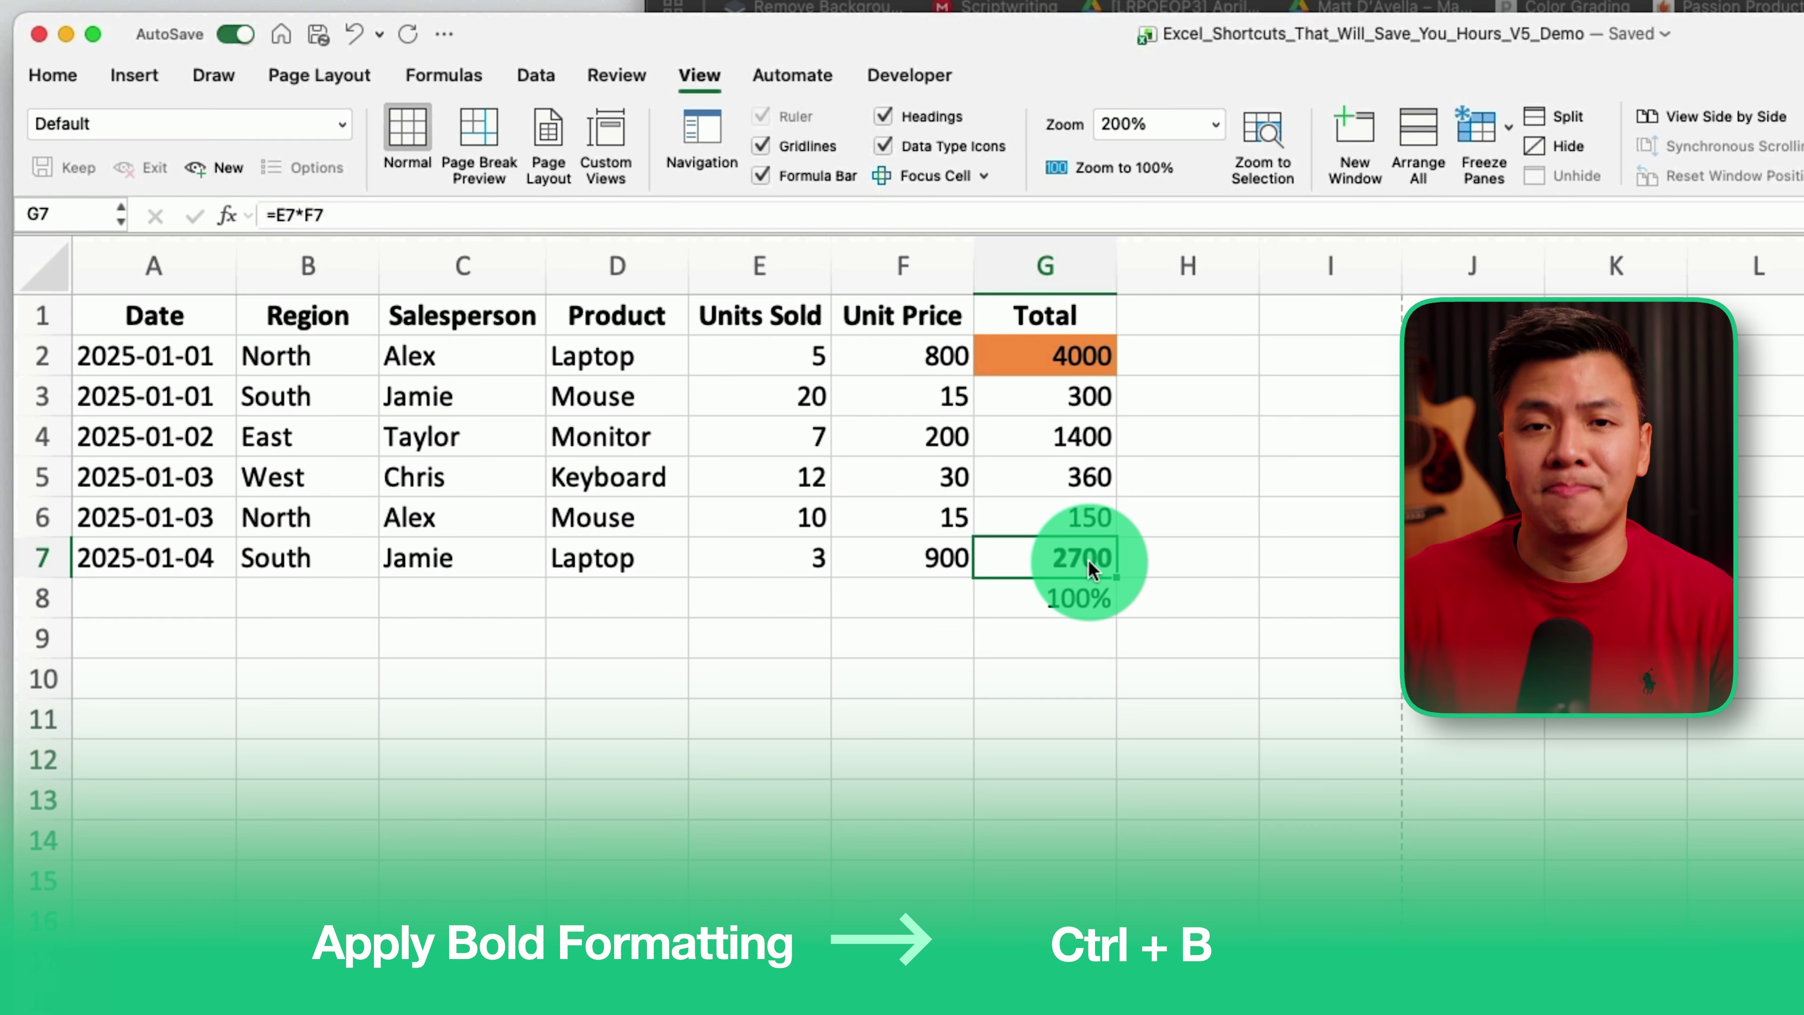
pyautogui.press('Up')
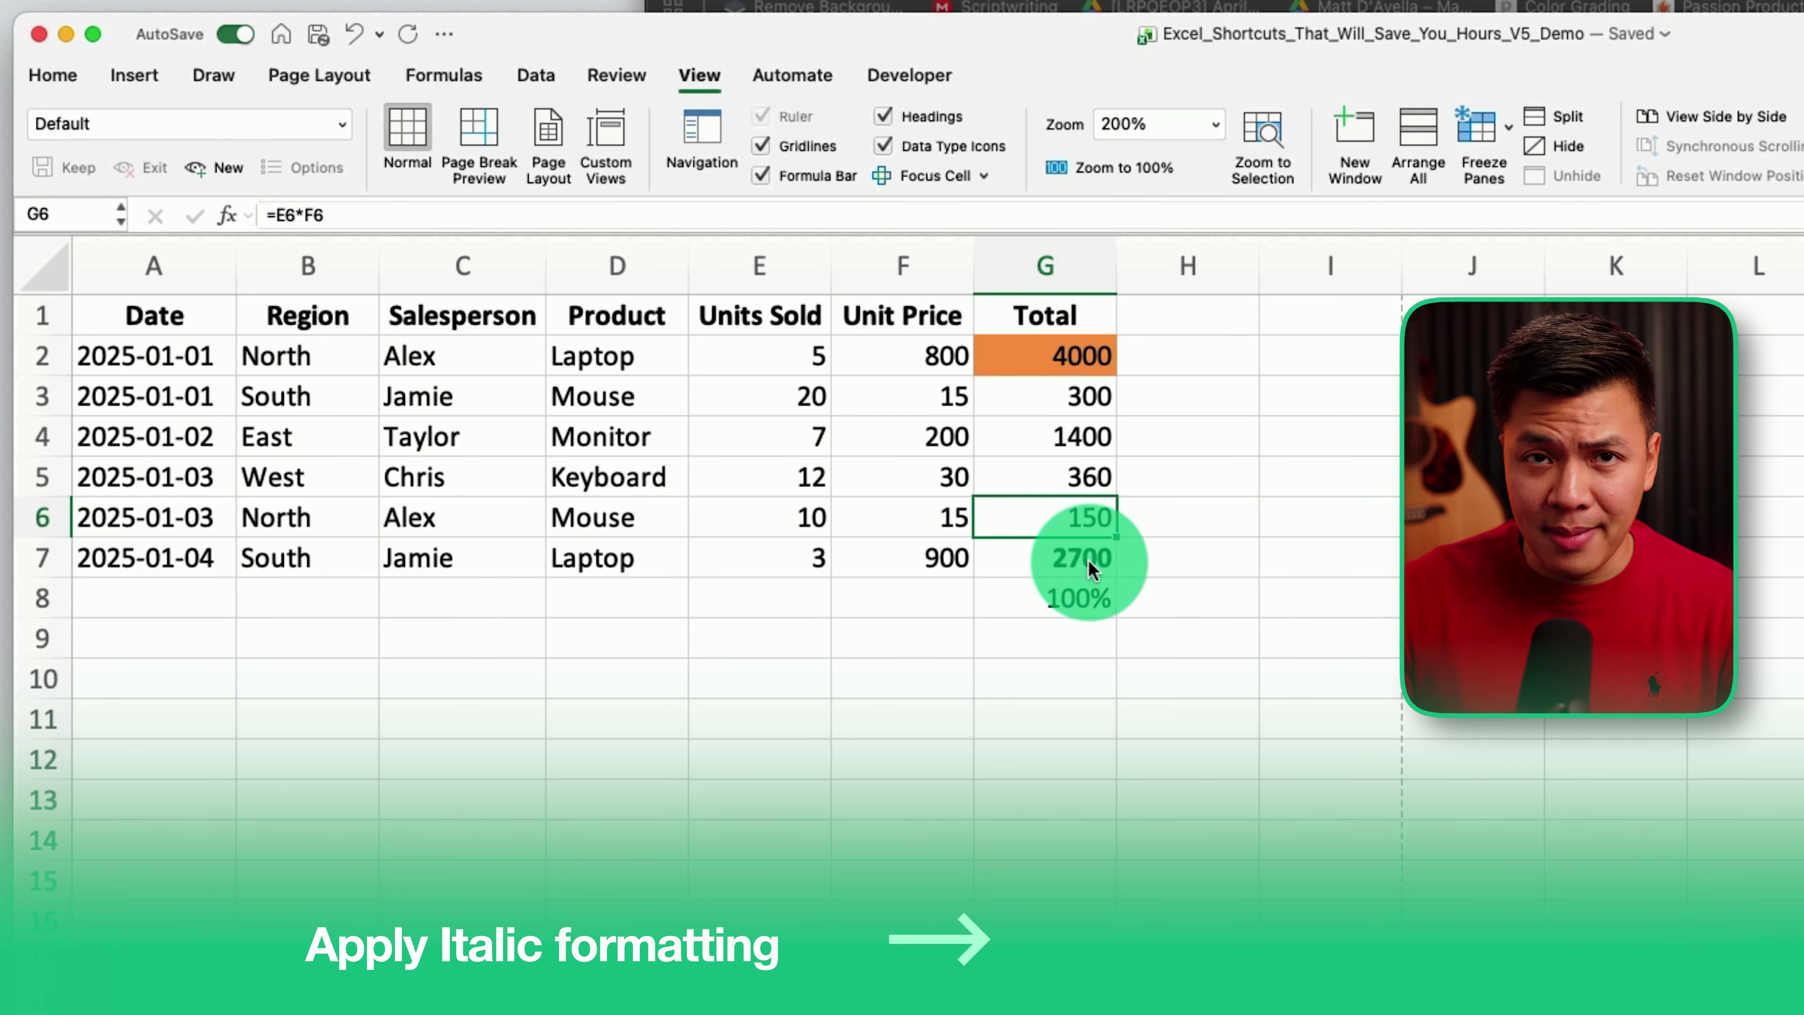
pyautogui.click(1088, 560)
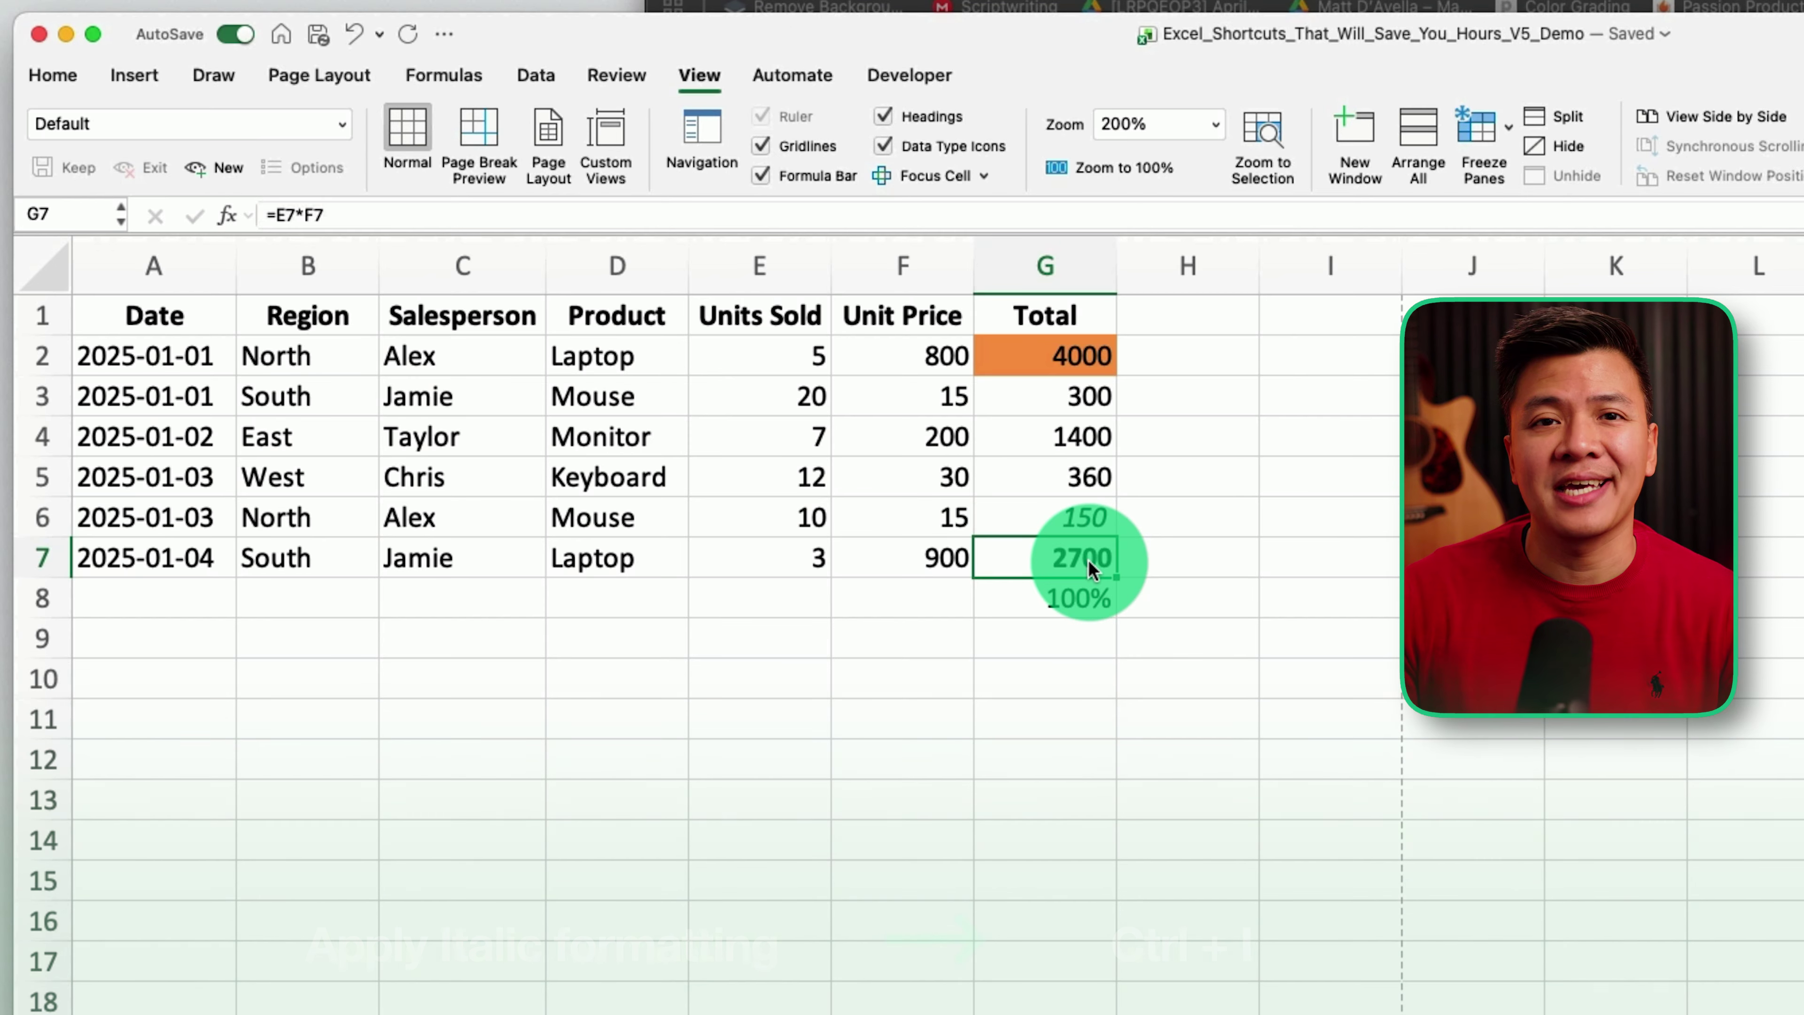
# Step: Turn on filters for the sales data's header row and turn them off again
pyautogui.click(762, 324)
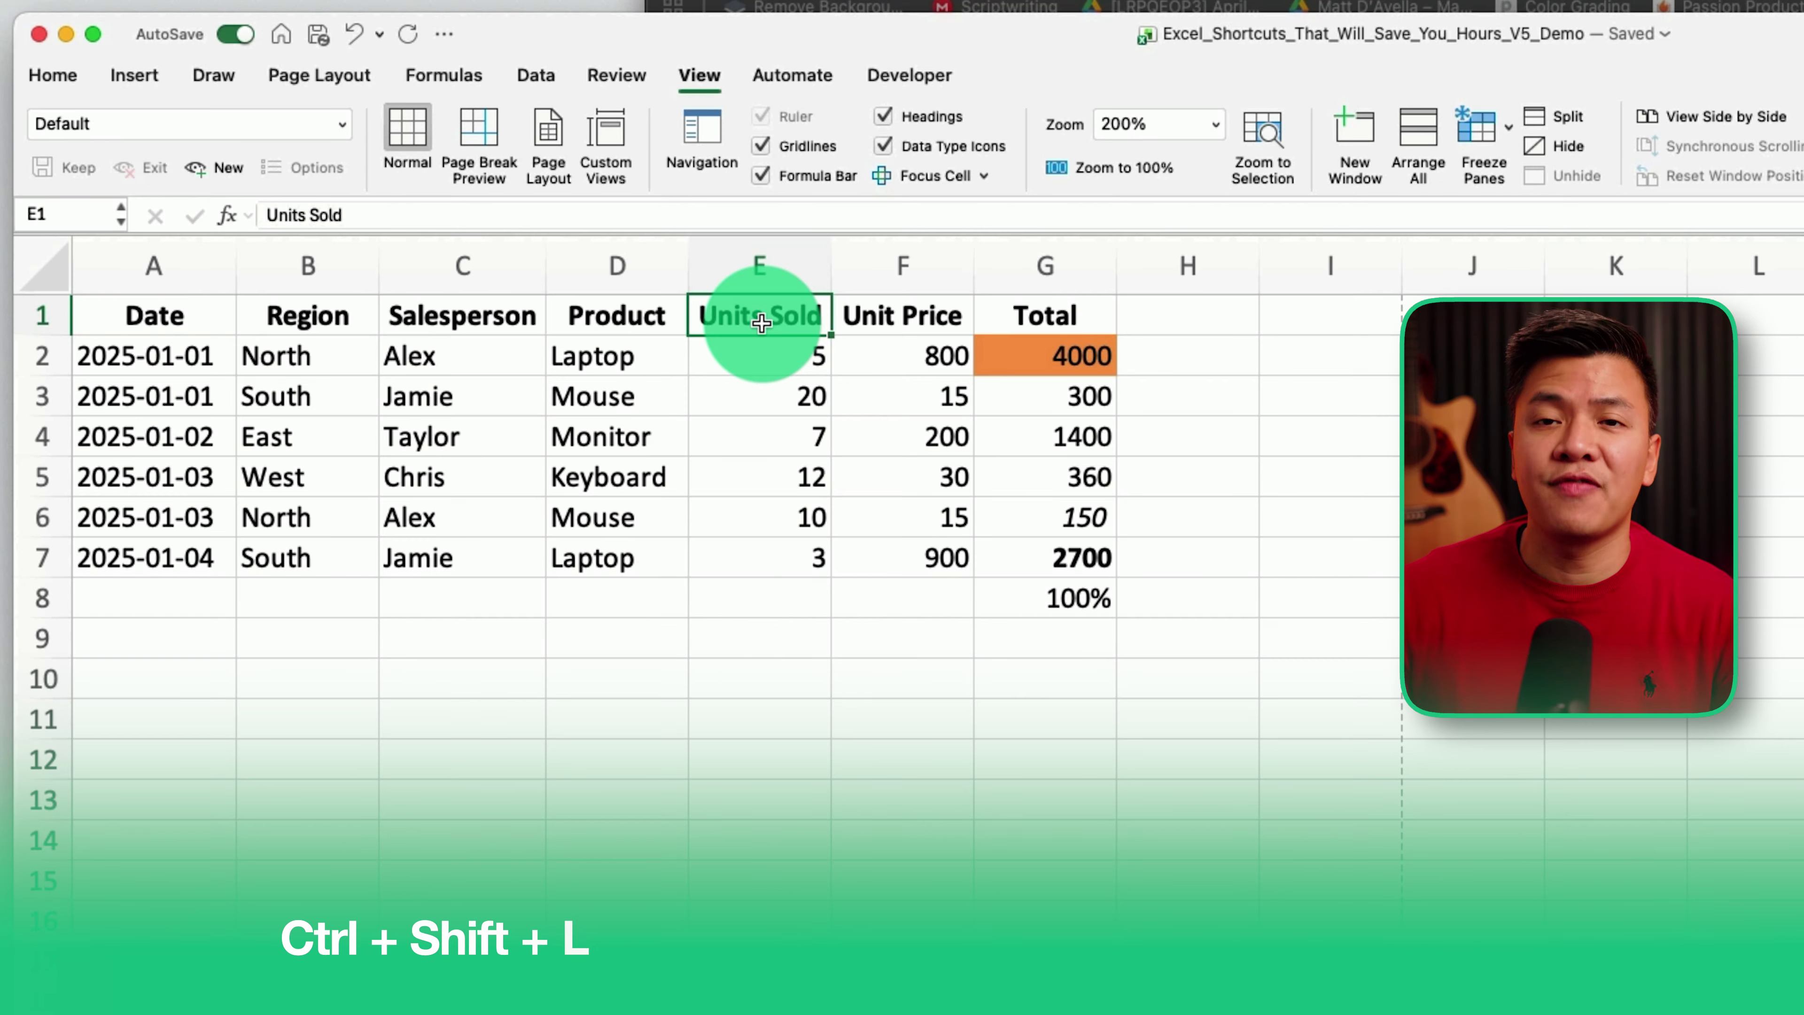
pyautogui.hotkey('ctrl', 'shift', 'l')
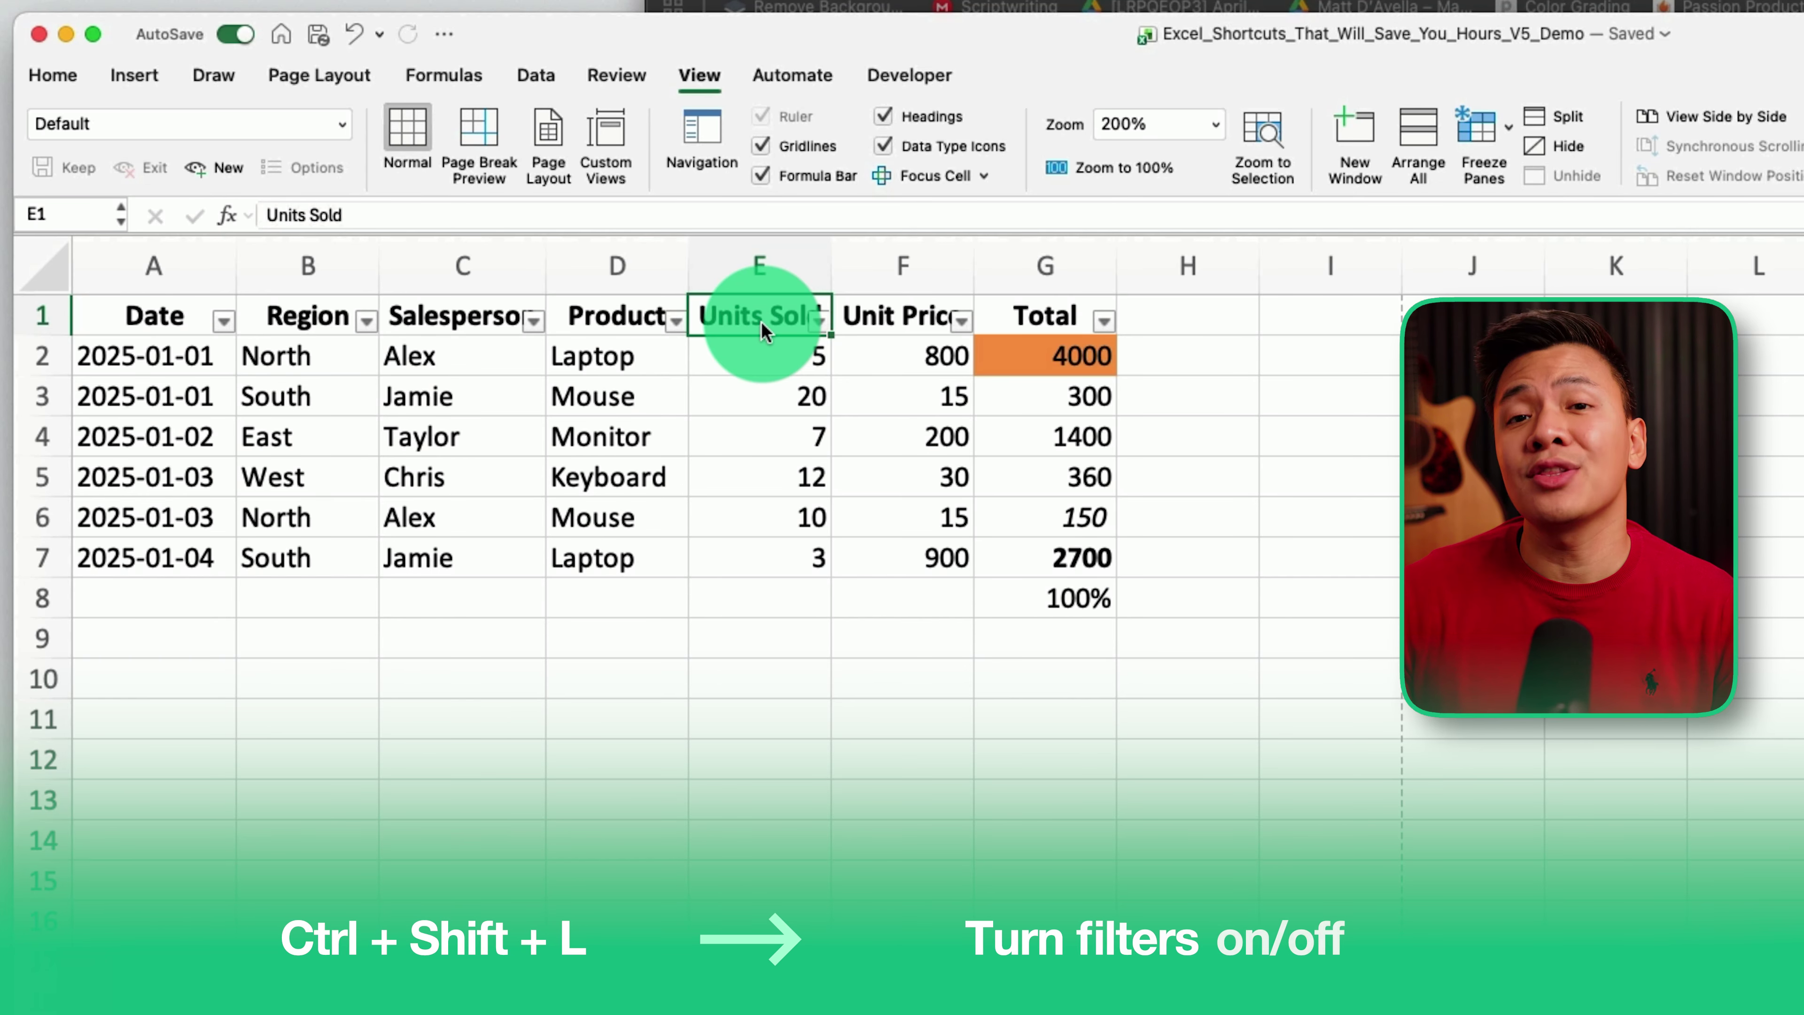
pyautogui.hotkey('ctrl', 'shift', 'l')
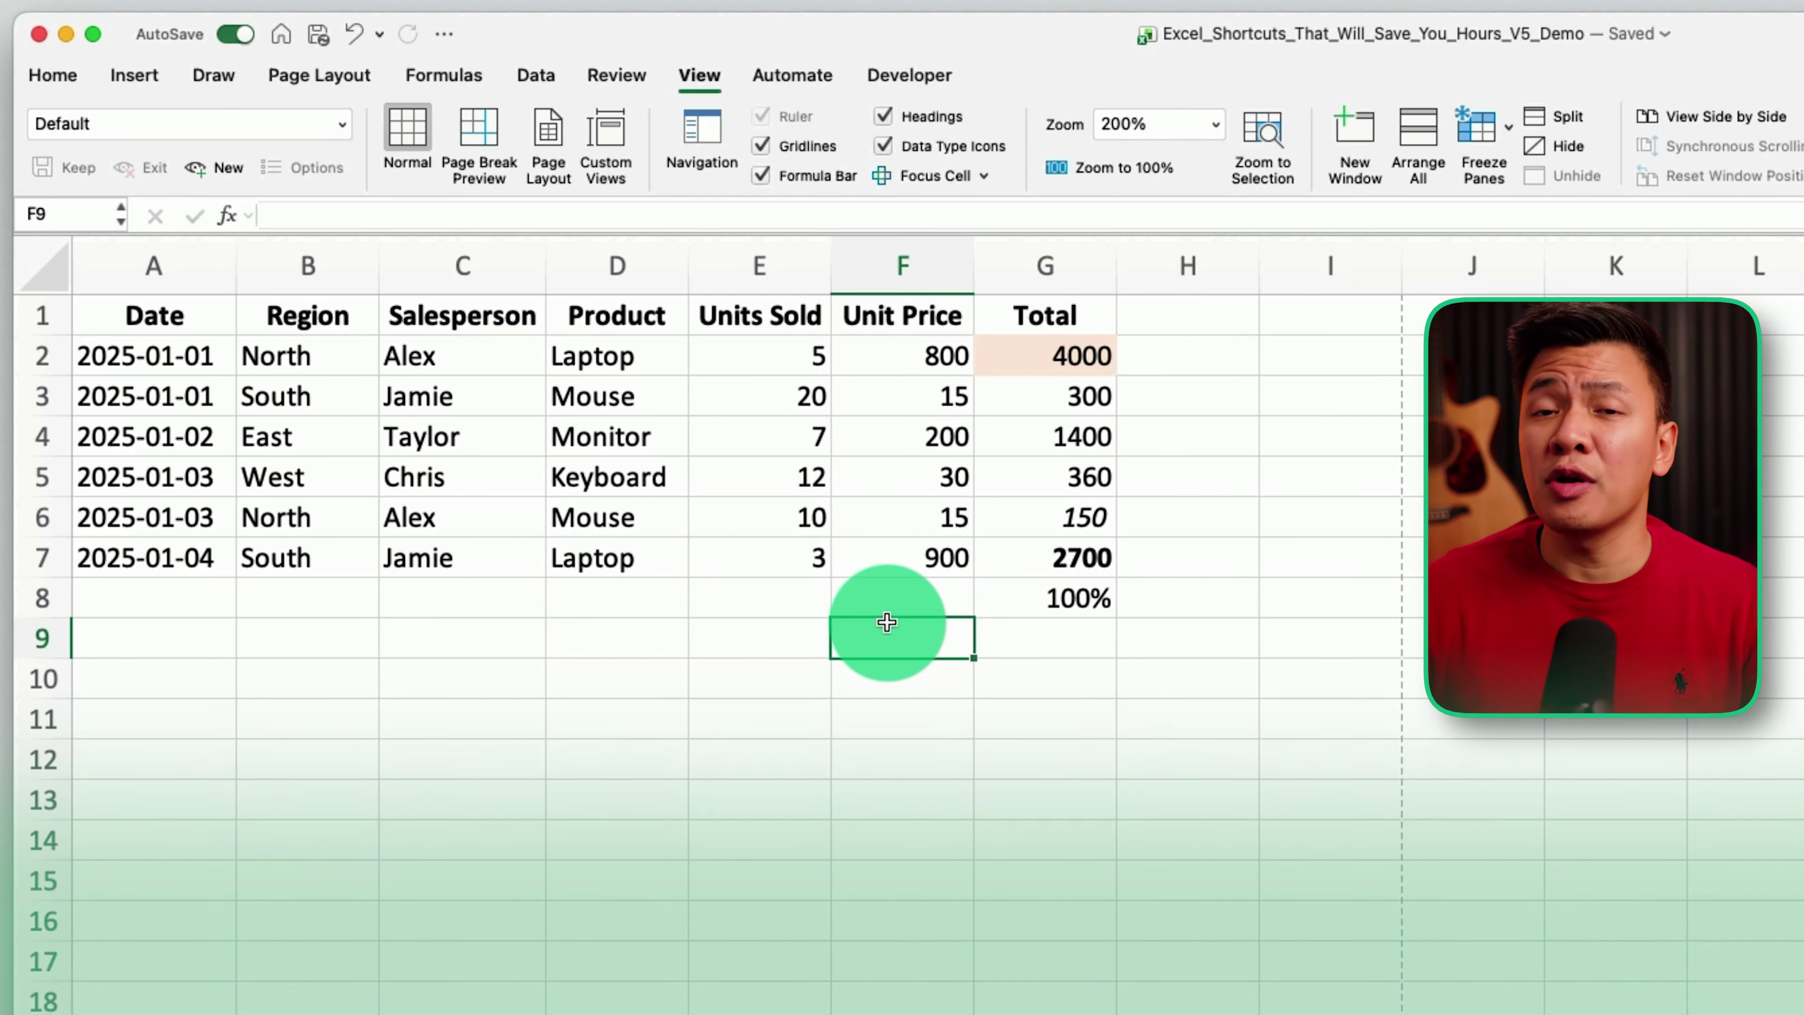
# Step: Select the entire worksheet, the whole of column A, and the whole of row 2 in turn
pyautogui.hotkey('ctrl', 'a')
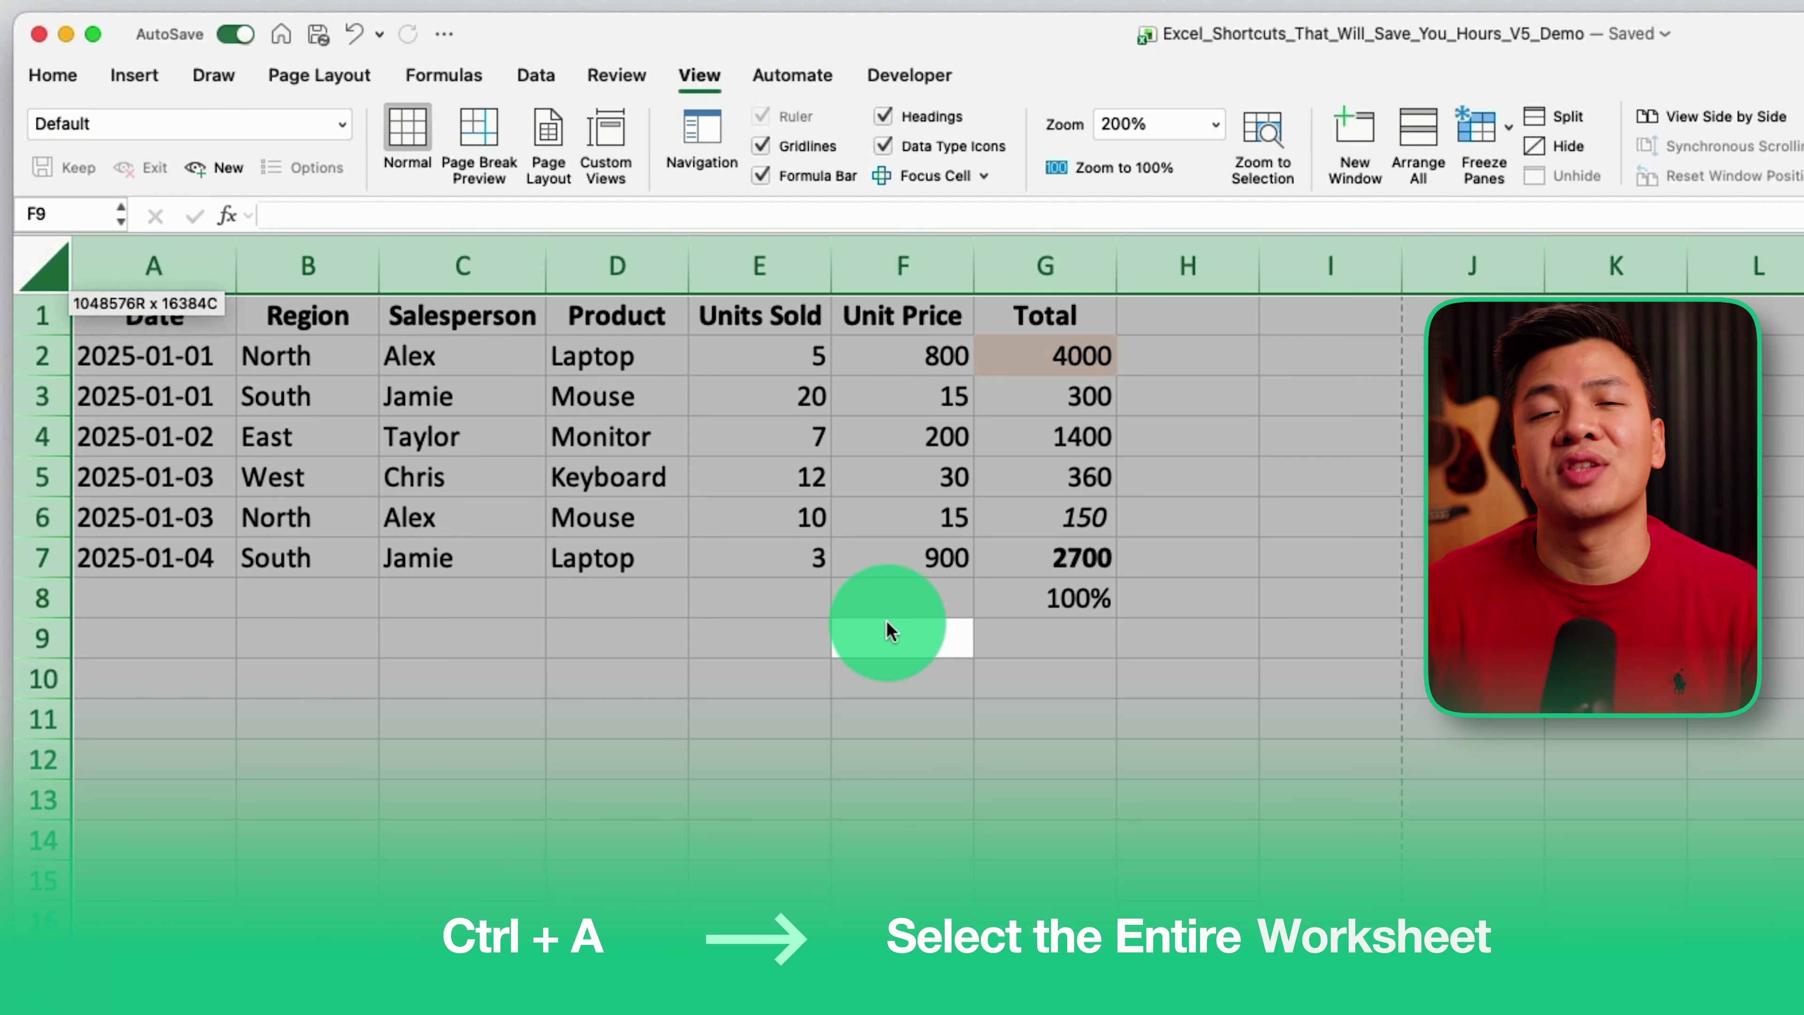
pyautogui.click(195, 350)
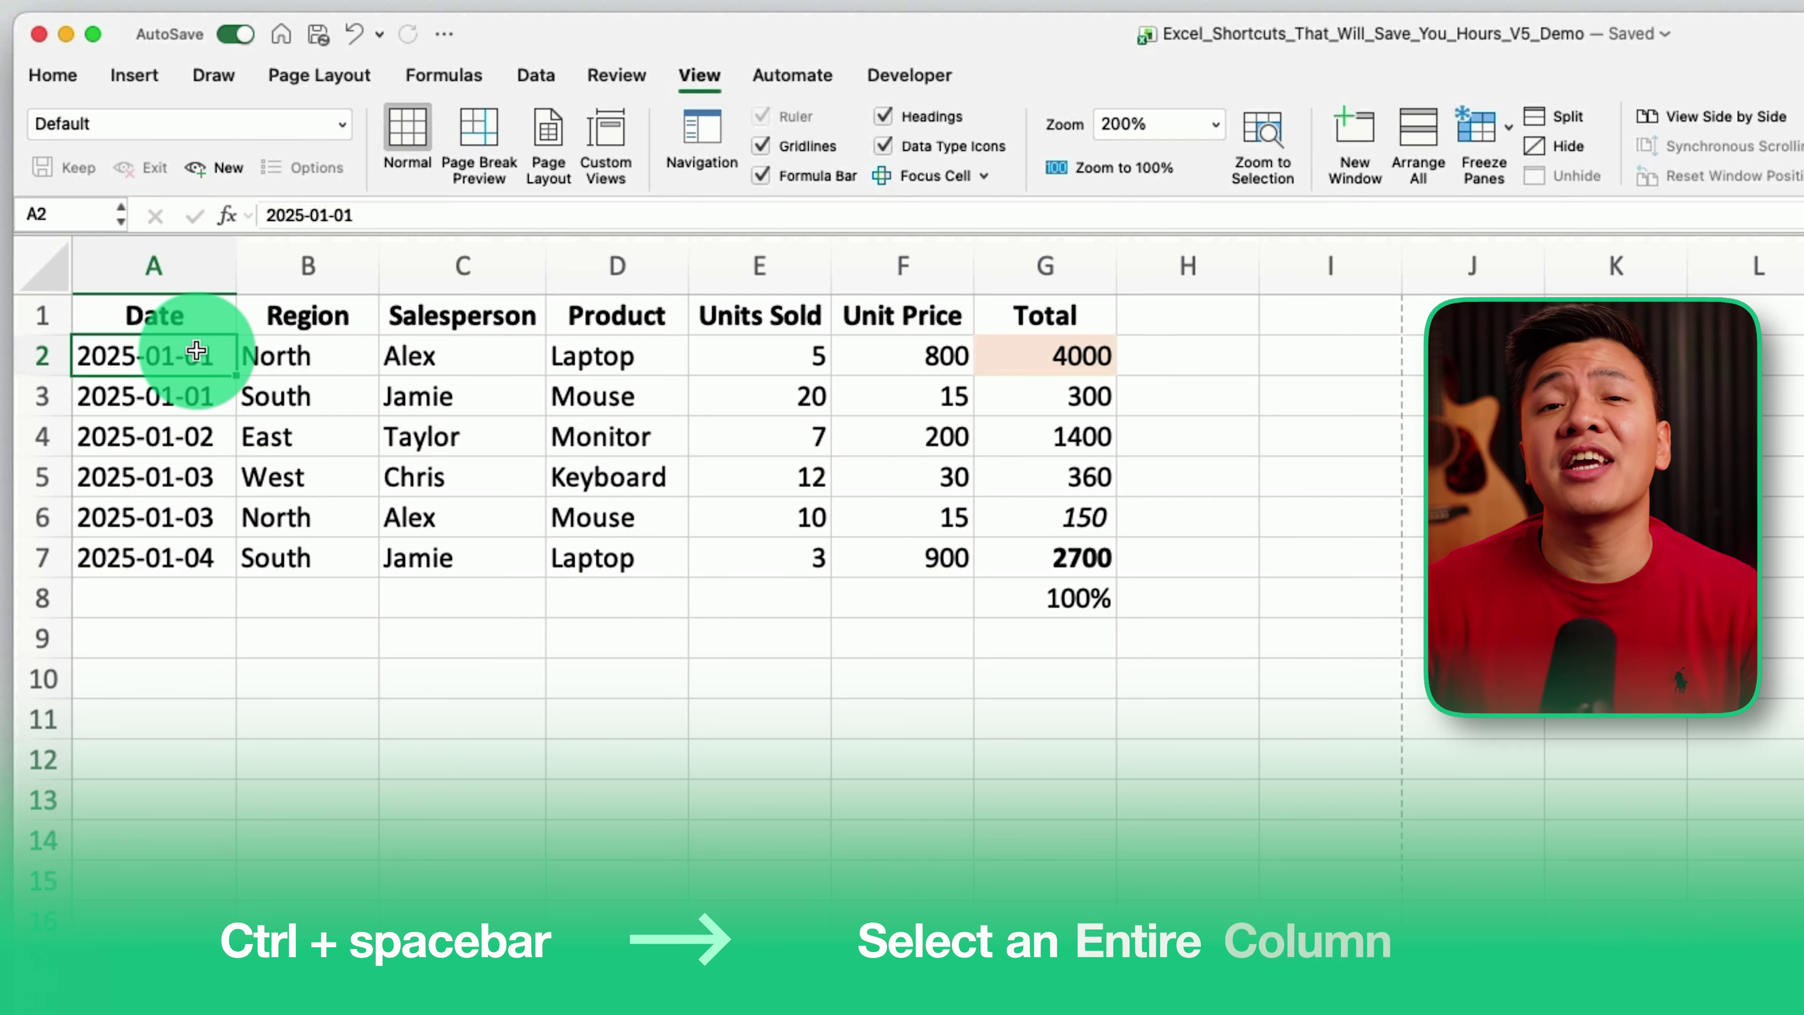
pyautogui.hotkey('ctrl', 'space')
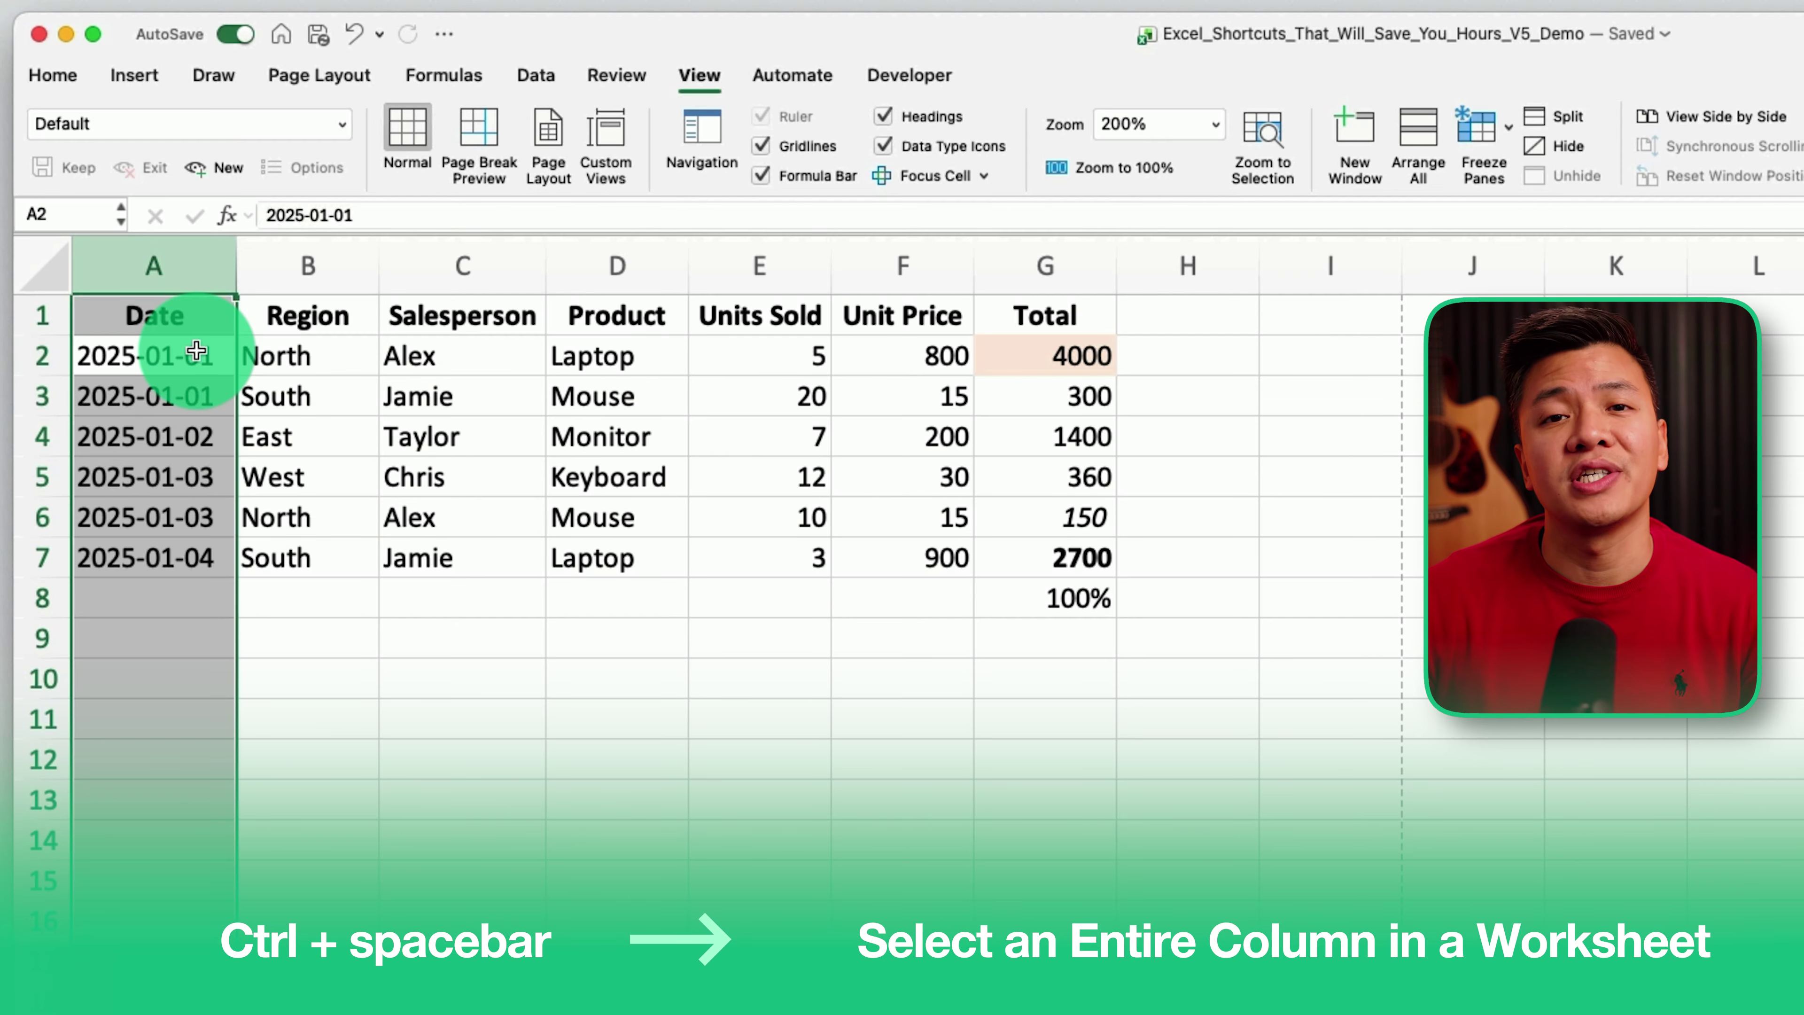
pyautogui.click(193, 350)
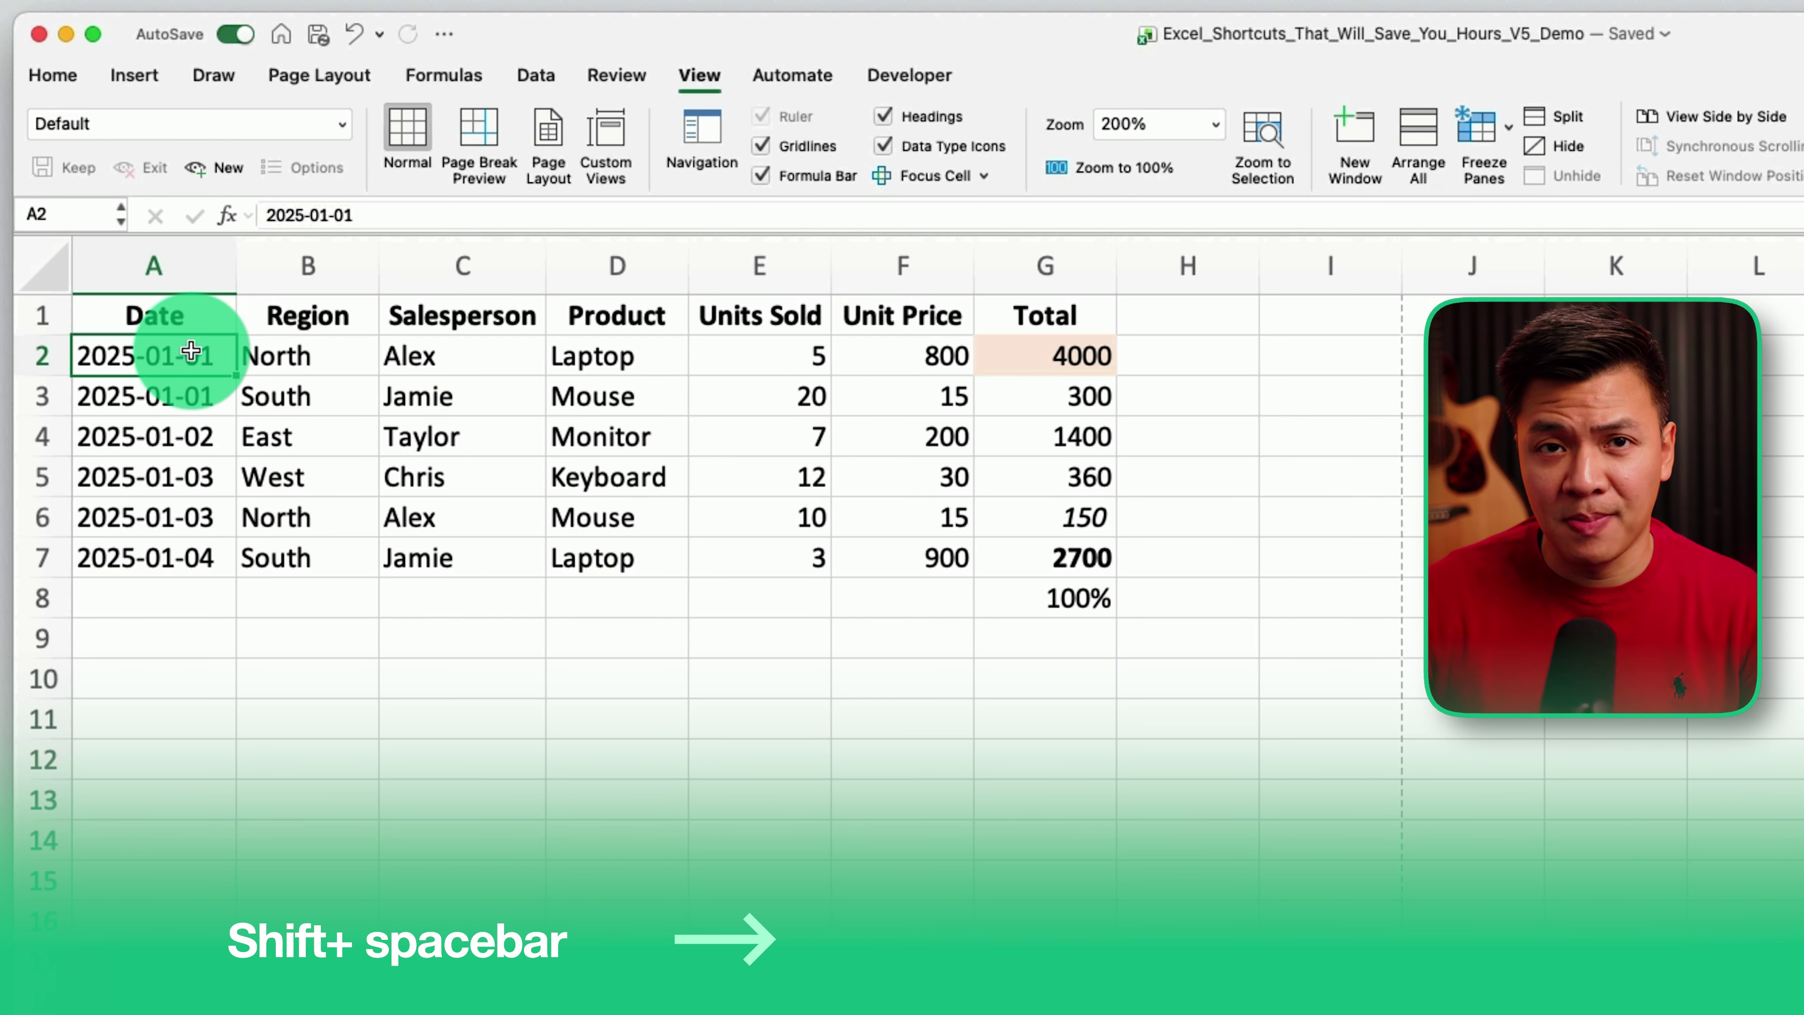
pyautogui.hotkey('shift', 'space')
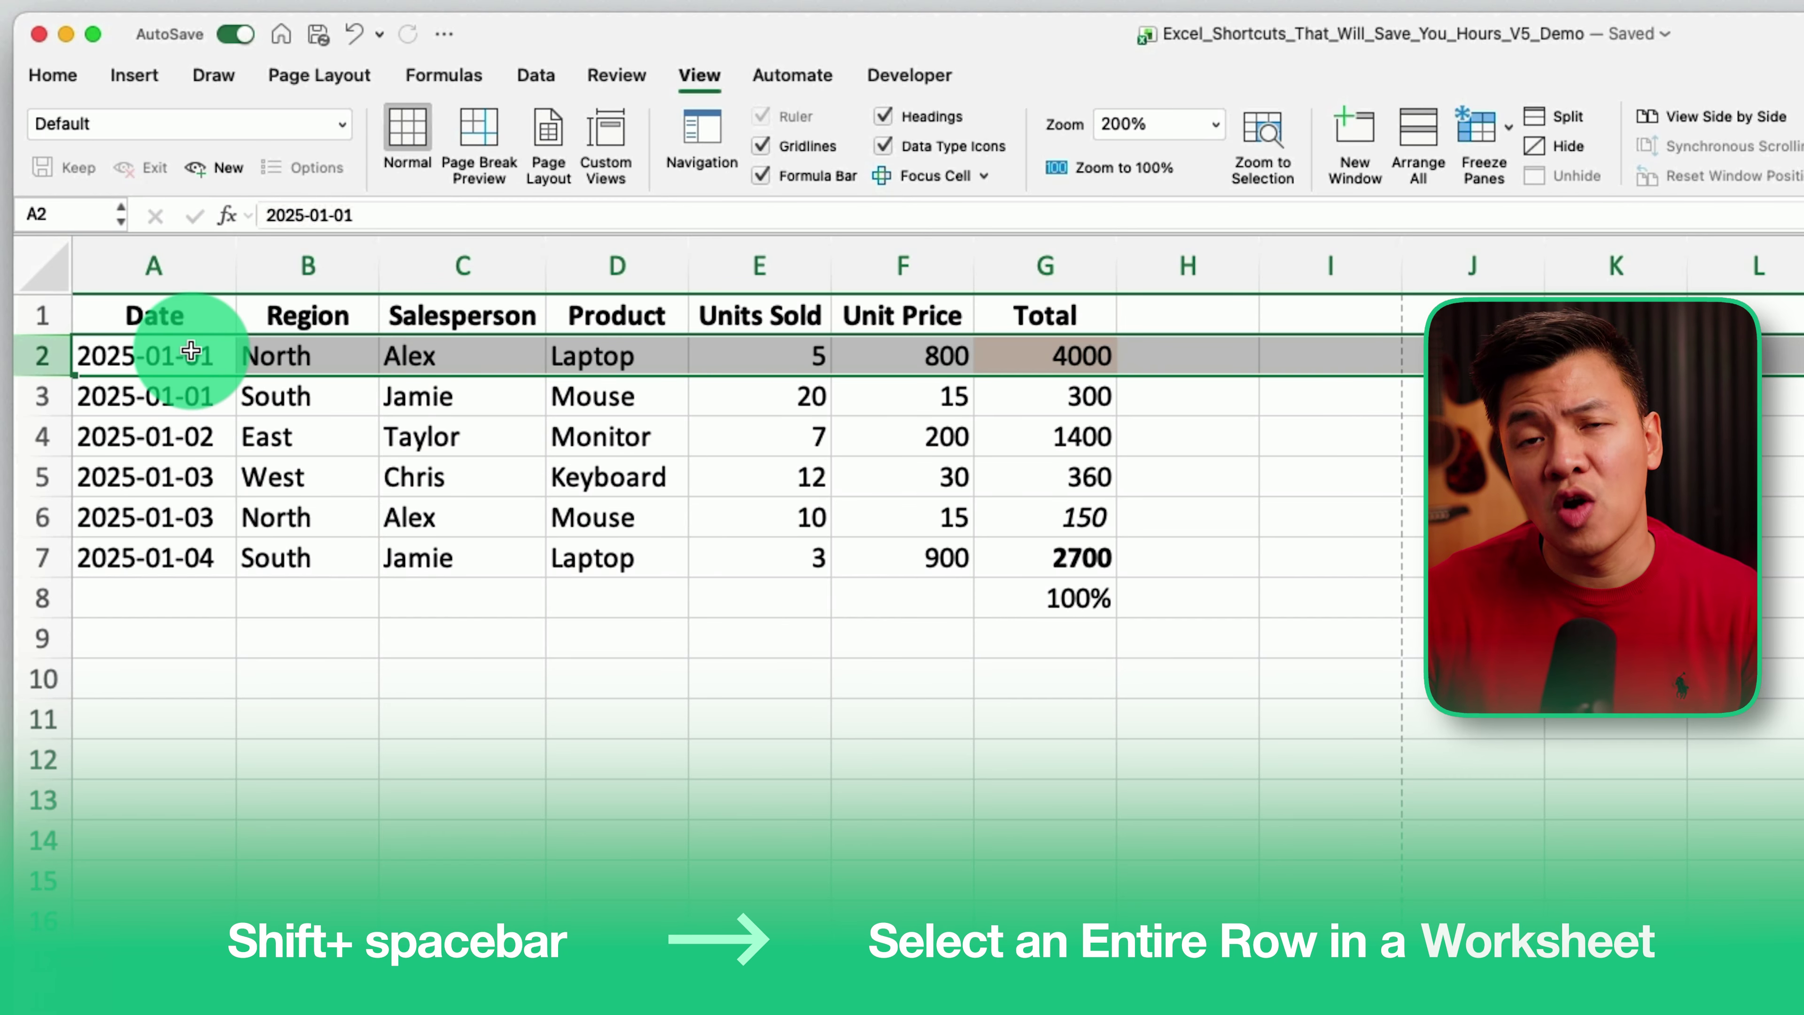
# Step: Extend the selection one cell at a time from A2 across the row to G2
pyautogui.click(190, 351)
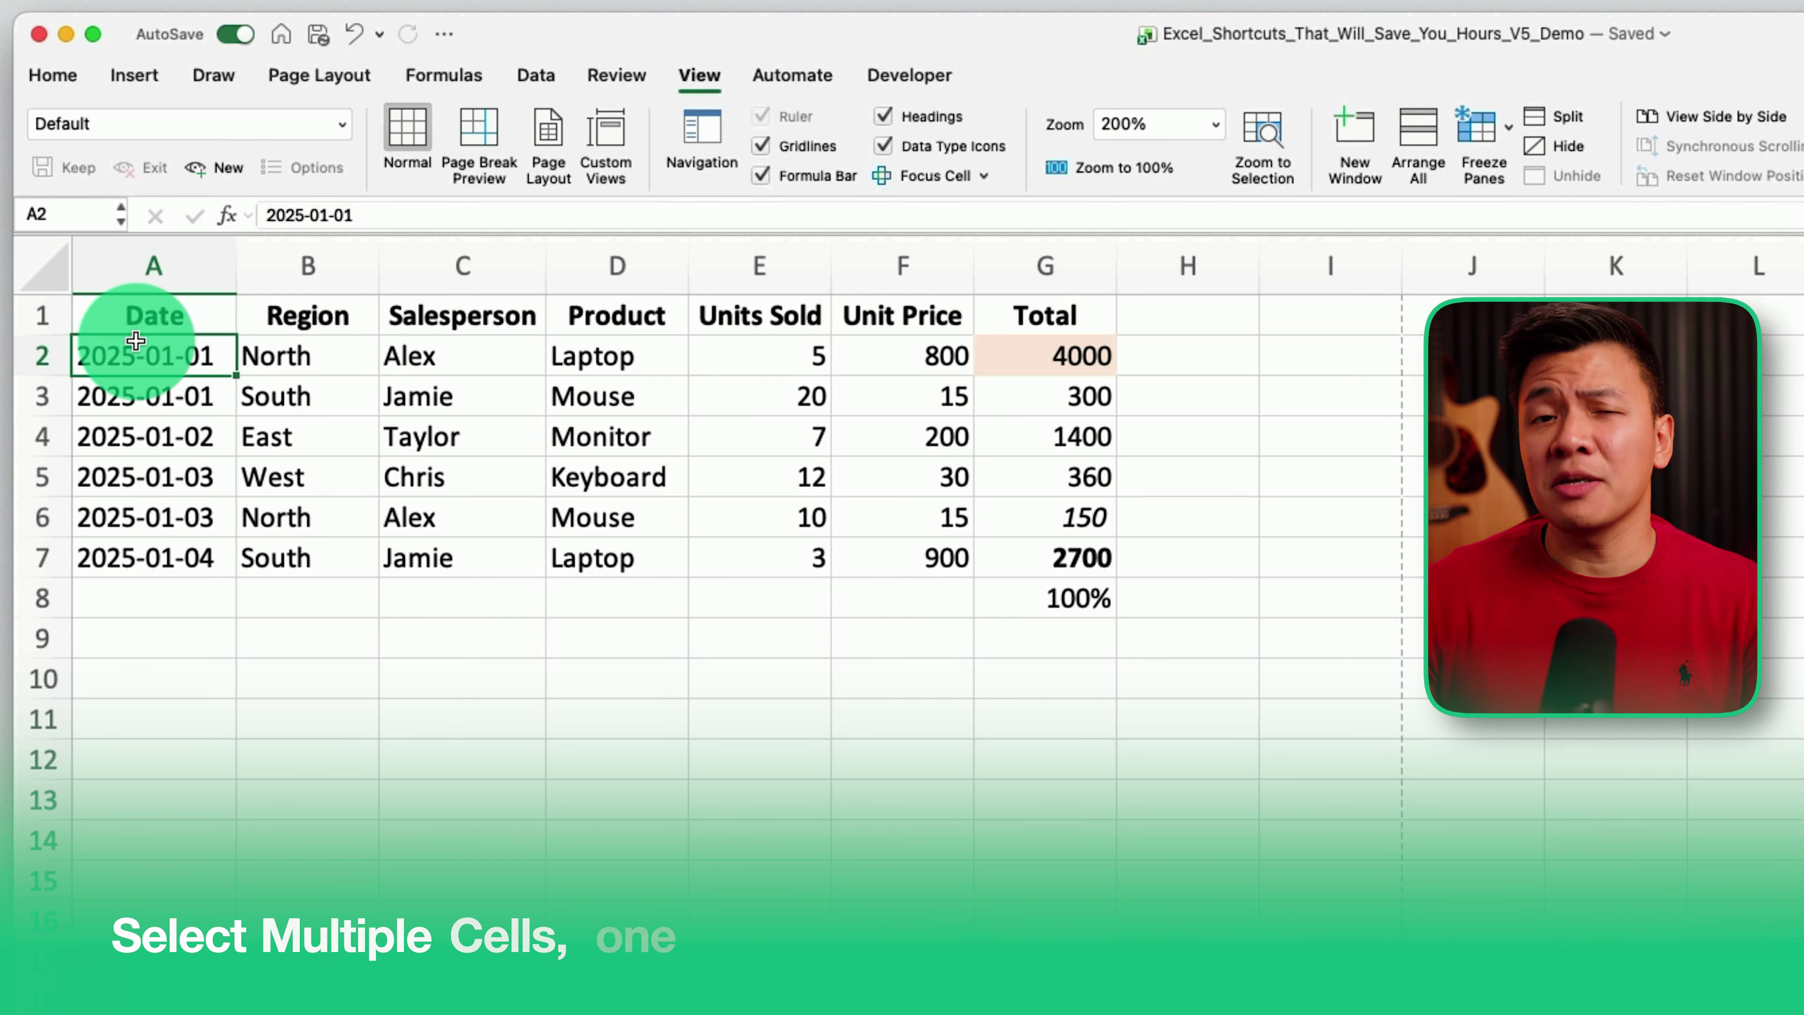
pyautogui.hotkey('shift', 'Right')
pyautogui.hotkey('shift', 'Right')
pyautogui.hotkey('shift', 'Right')
pyautogui.hotkey('shift', 'Right')
pyautogui.hotkey('shift', 'Right')
pyautogui.hotkey('shift', 'Right')
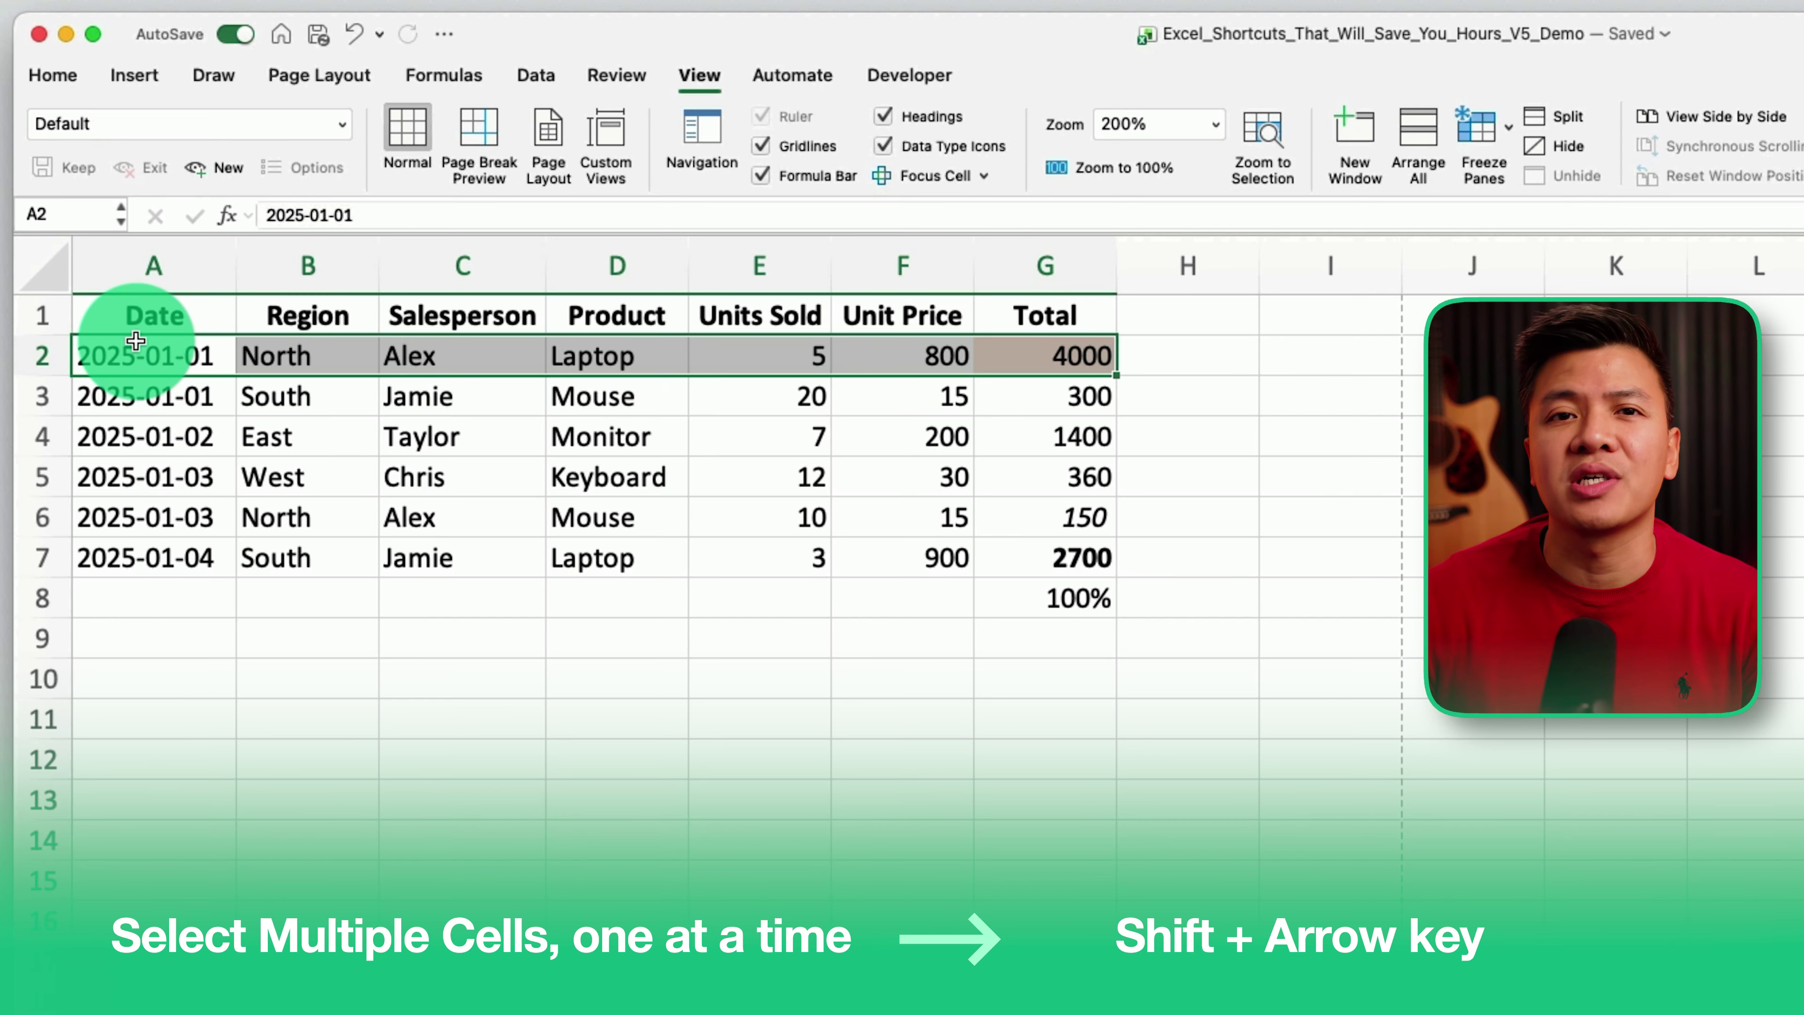
# Step: Select the data block from A1 down to the last filled row and across to the last filled column
pyautogui.click(98, 317)
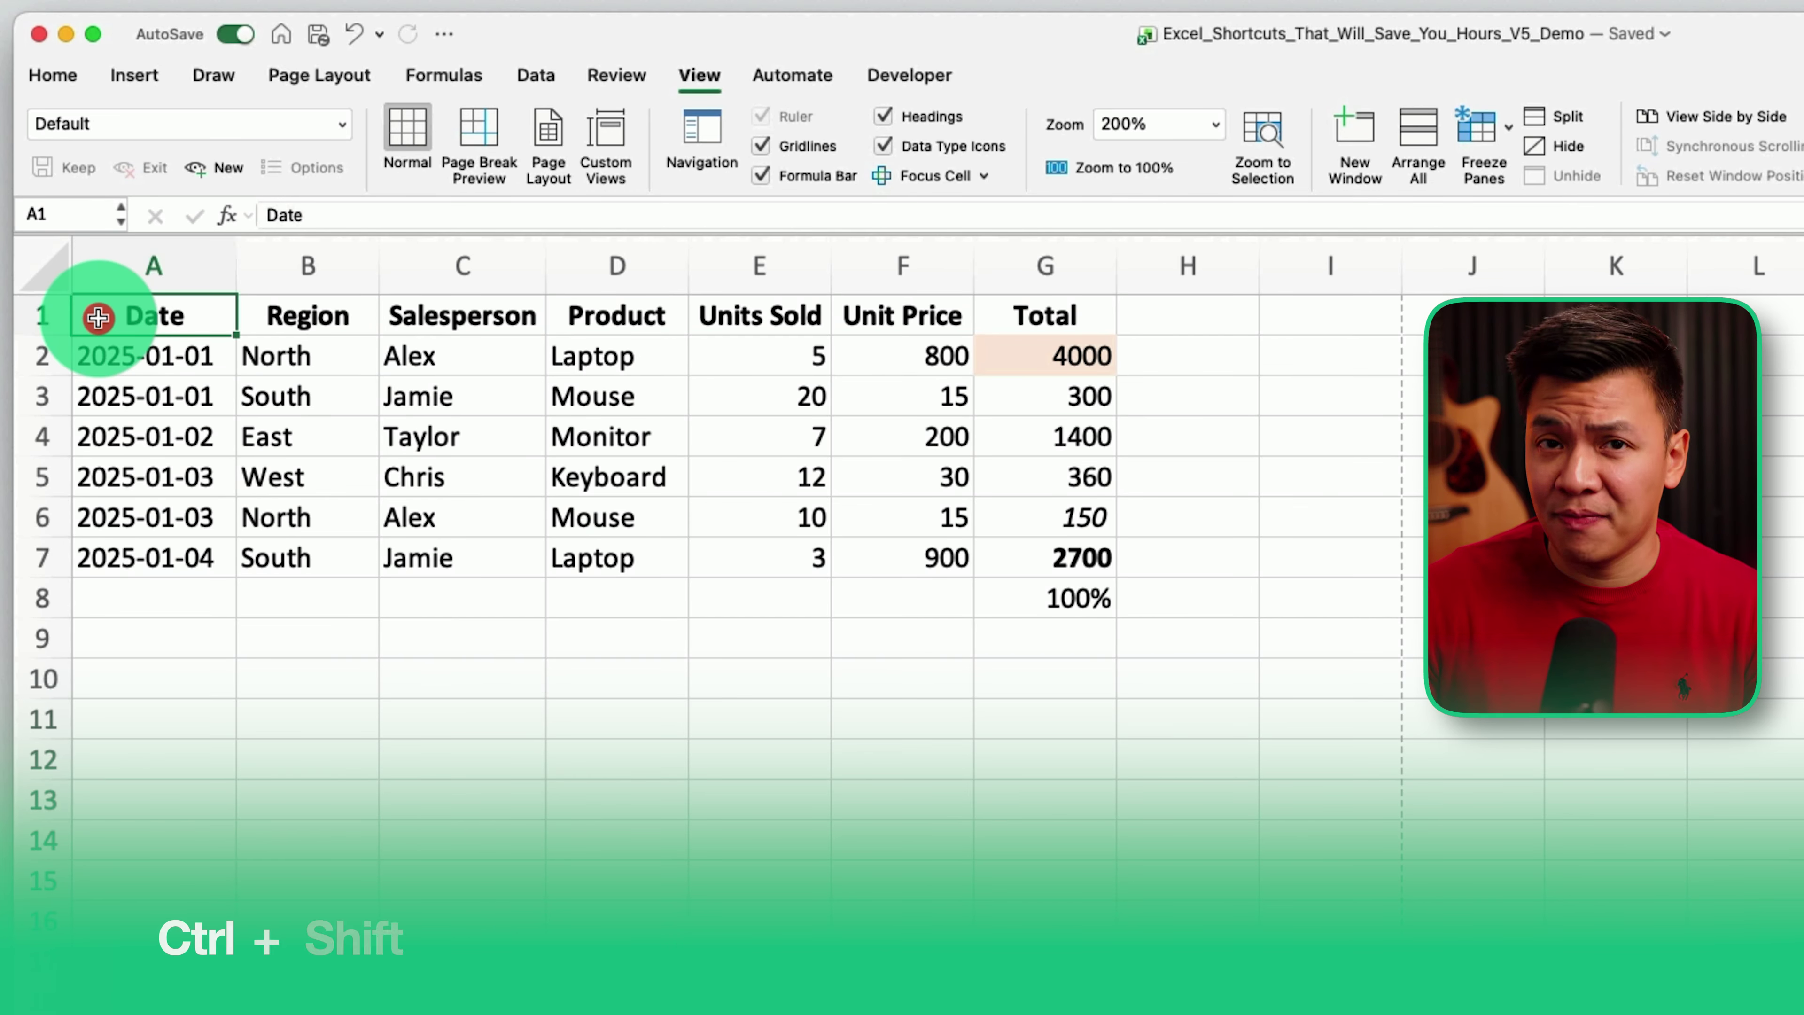
pyautogui.hotkey('ctrl', 'shift', 'Down')
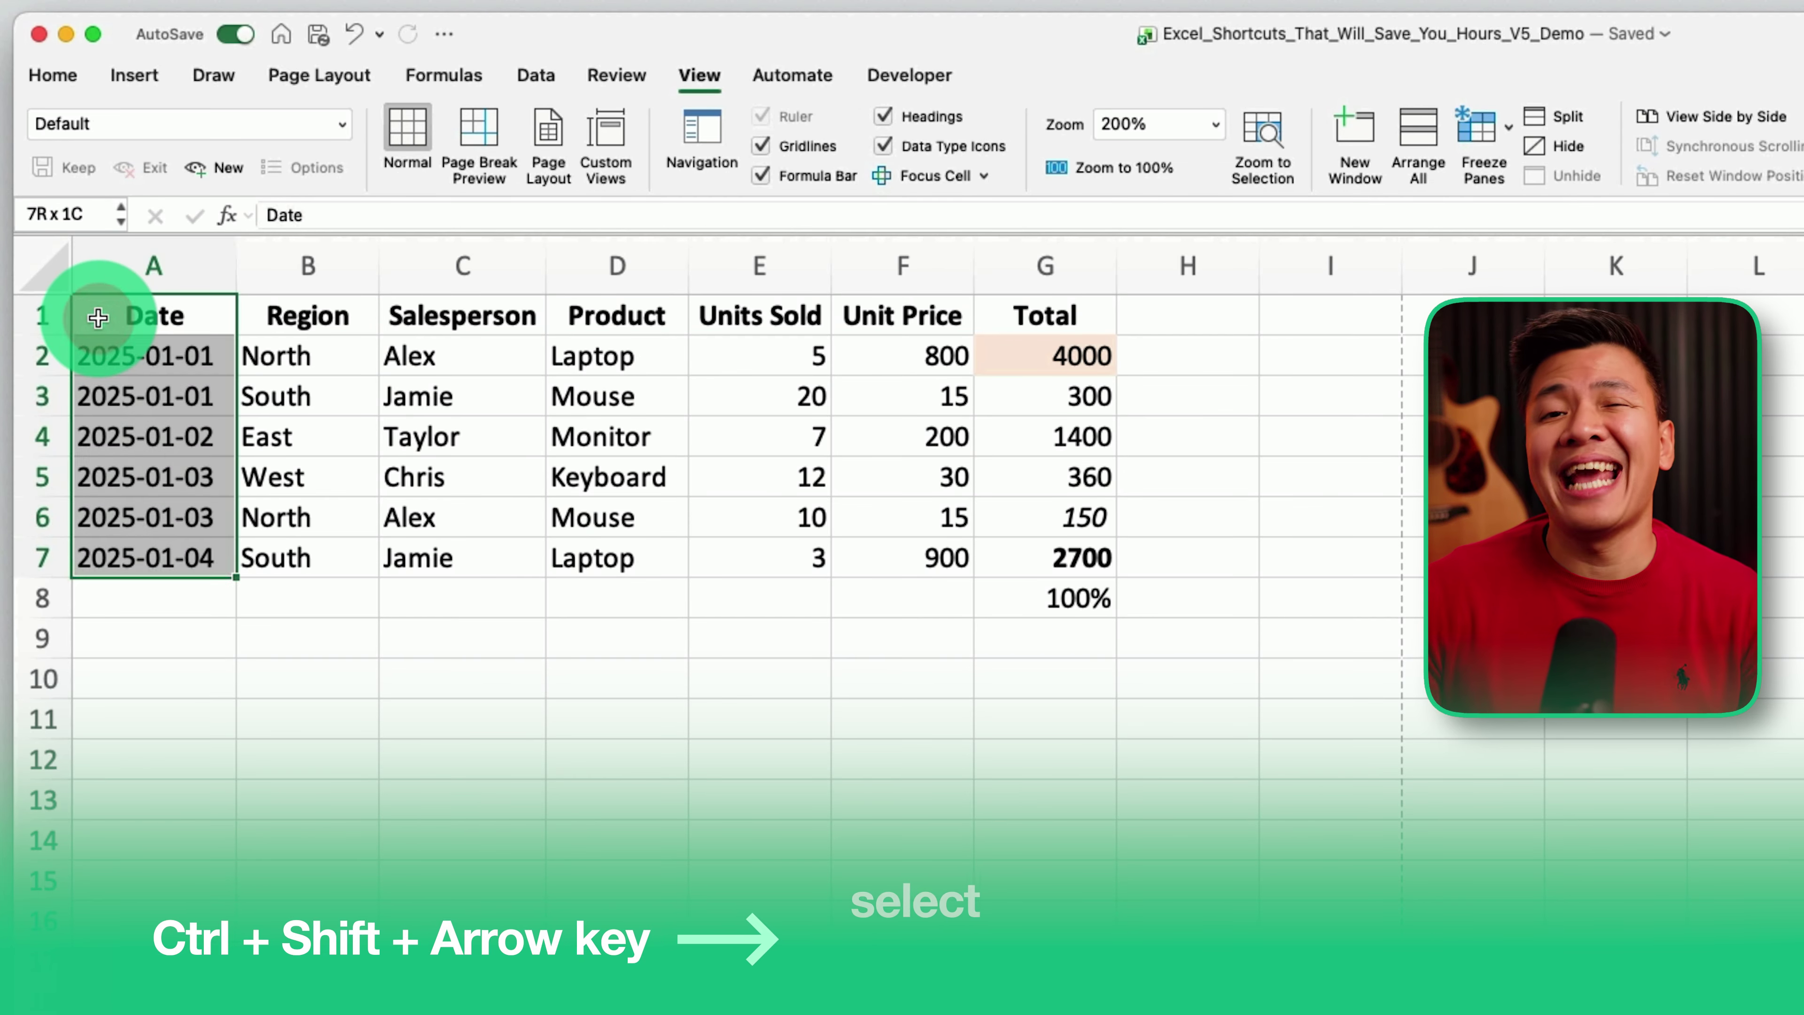
pyautogui.hotkey('ctrl', 'shift', 'Right')
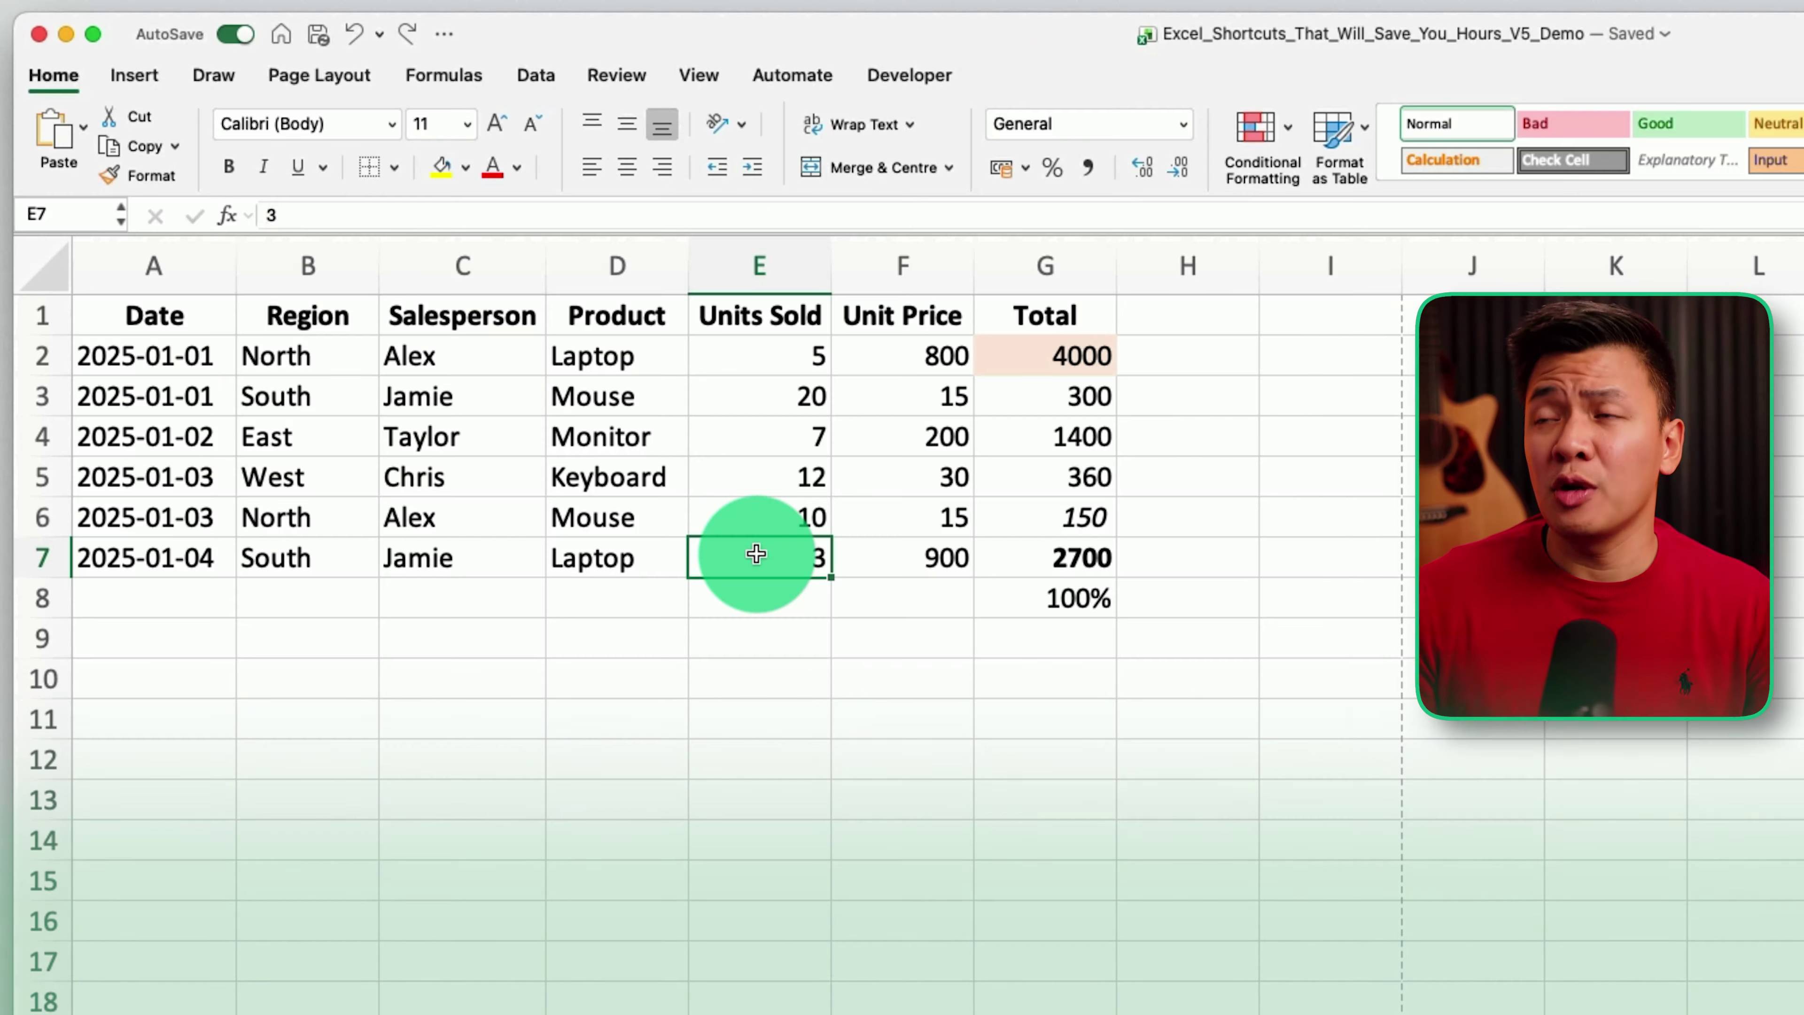
# Step: Convert the sales data into a table with headers and sum the Total values G2:G7 in the row beneath
pyautogui.hotkey('ctrl', 't')
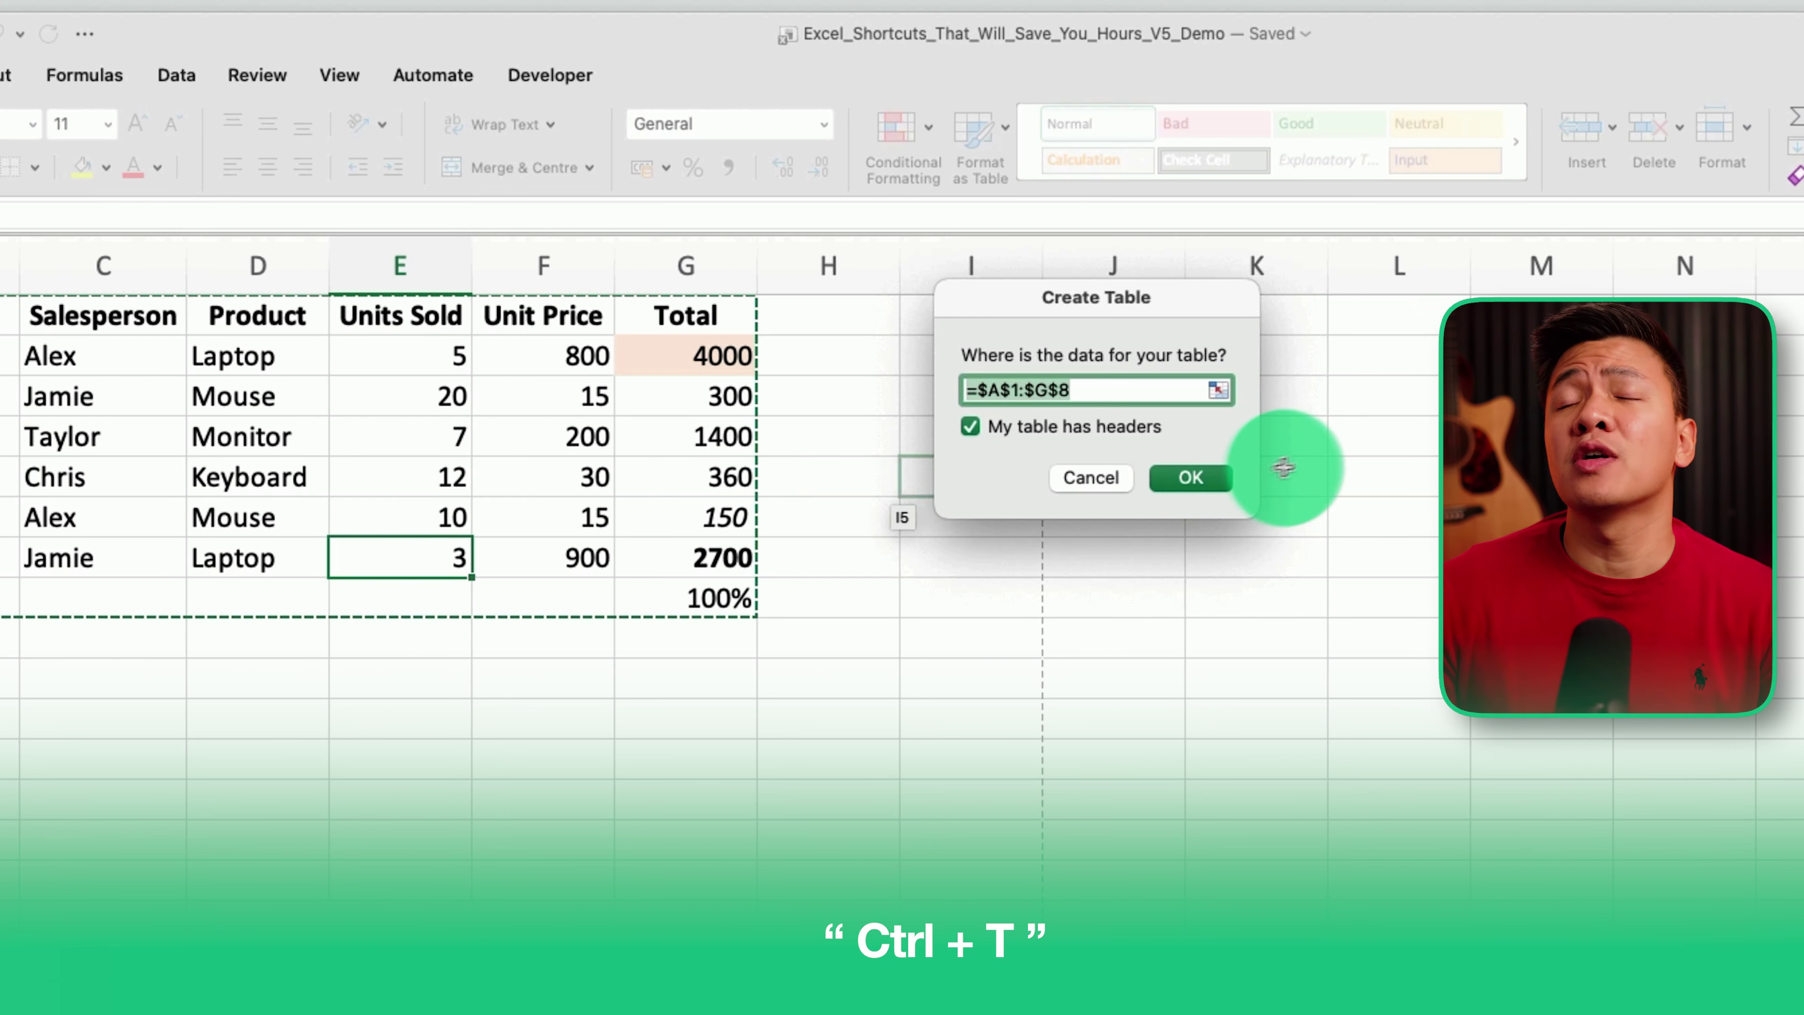
pyautogui.click(1179, 476)
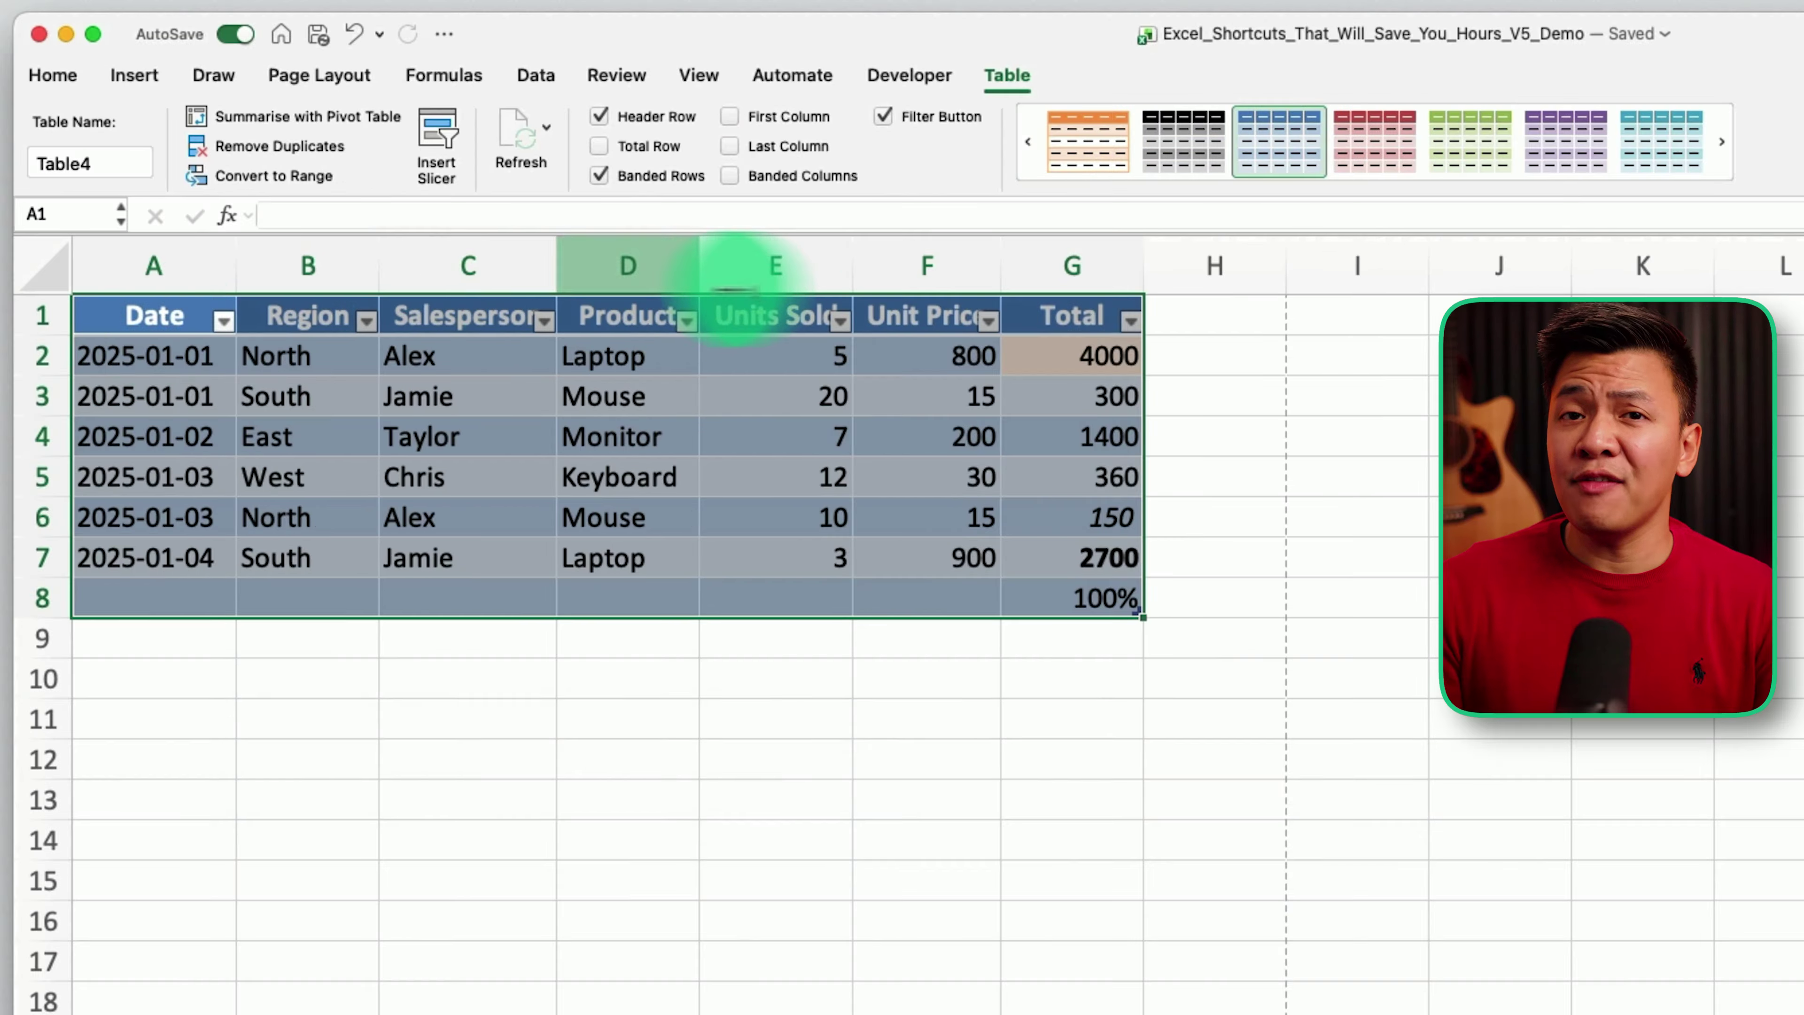
pyautogui.click(1097, 350)
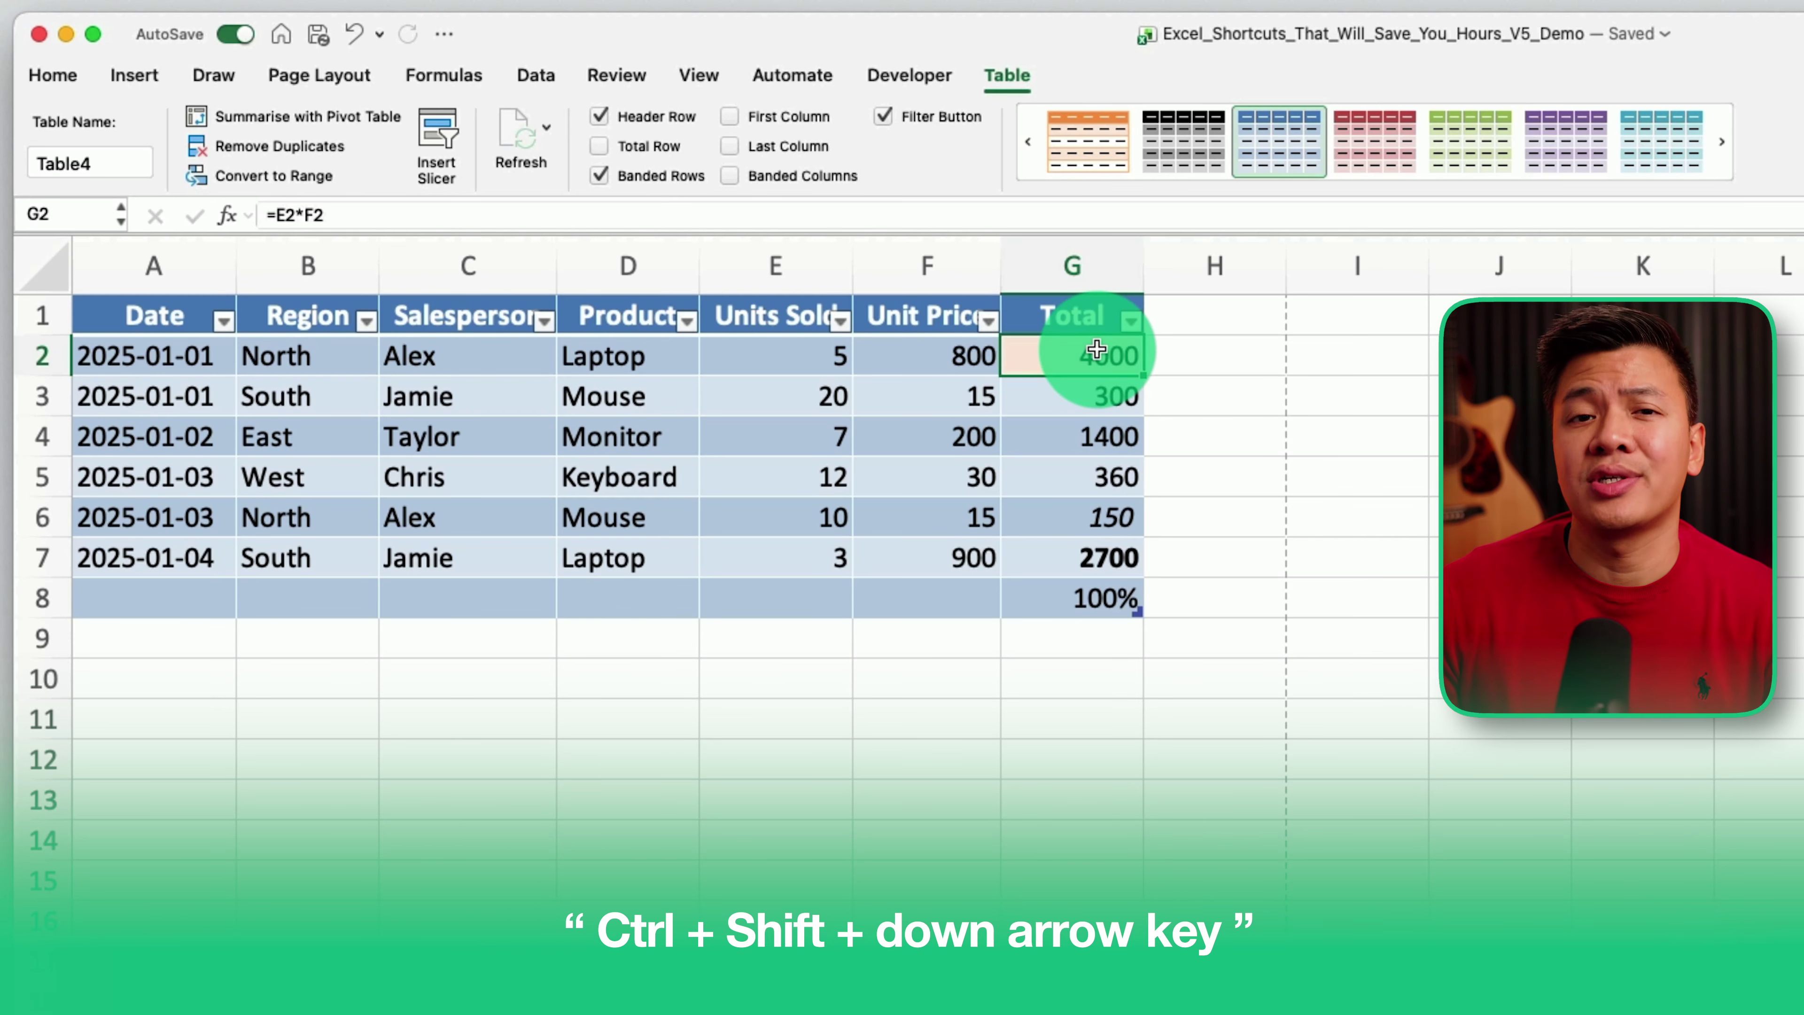
pyautogui.hotkey('ctrl', 'shift', 'Down')
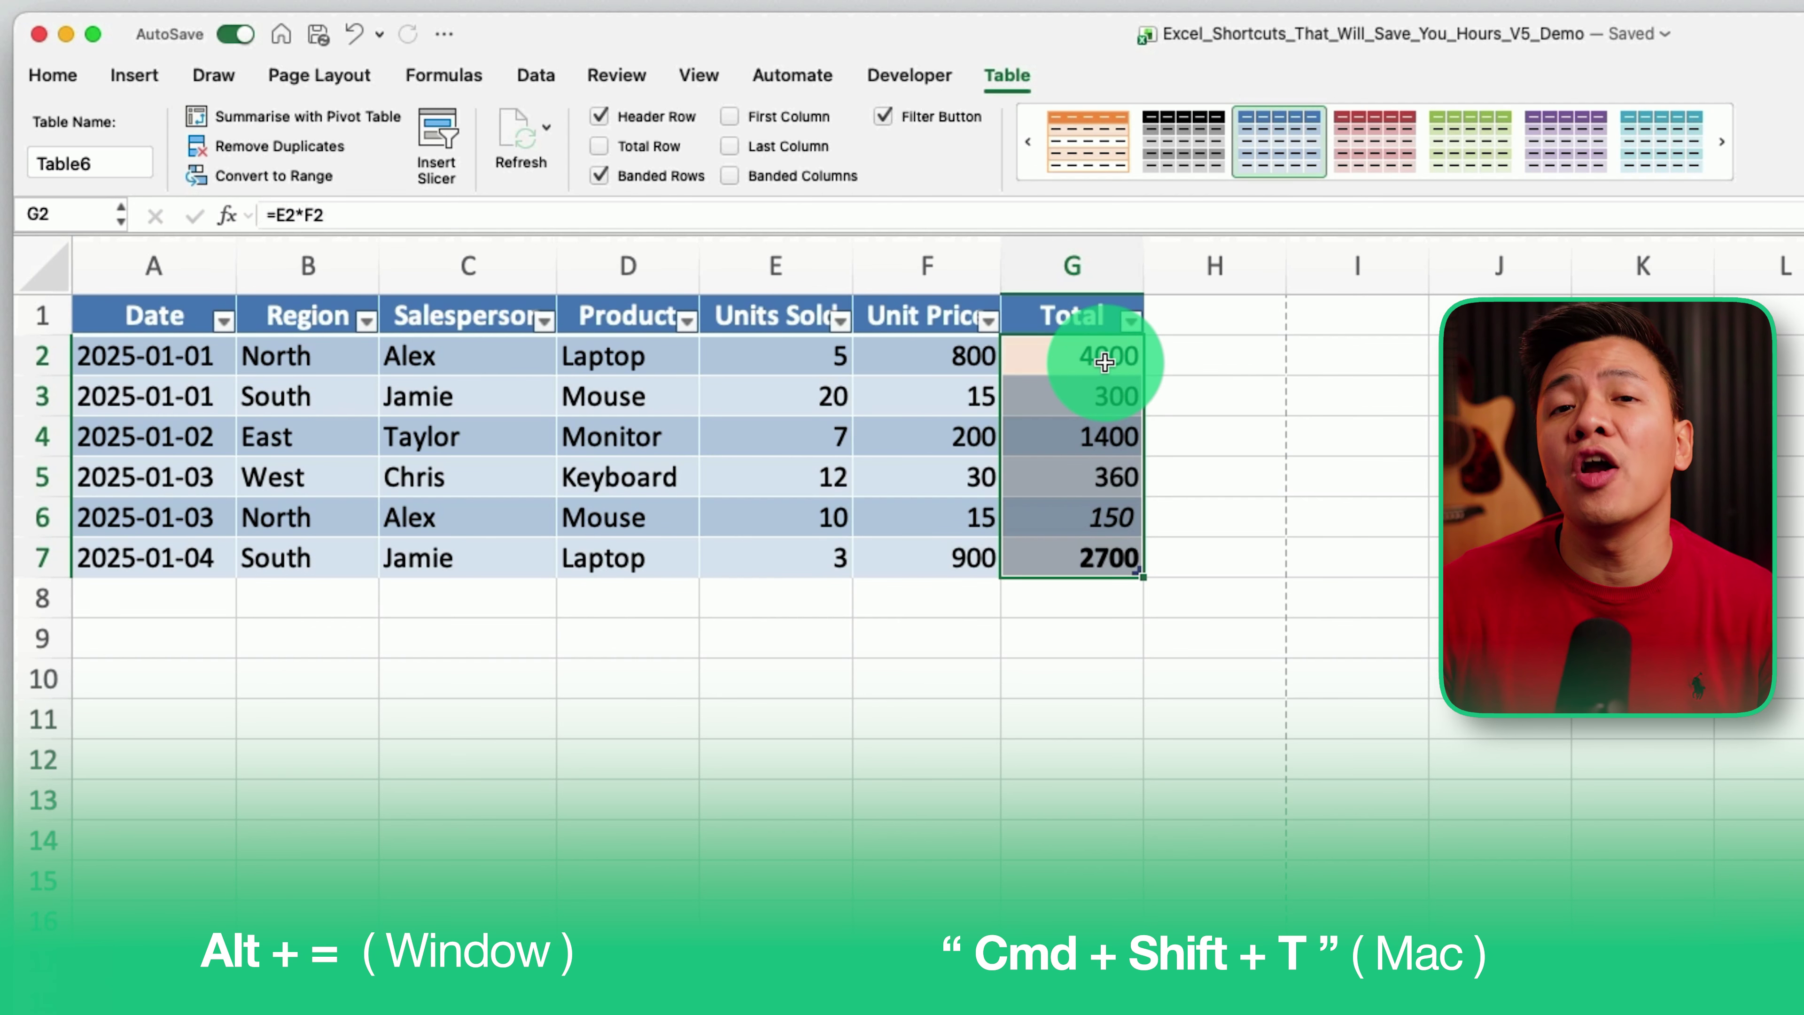
pyautogui.press('super+shift+t')
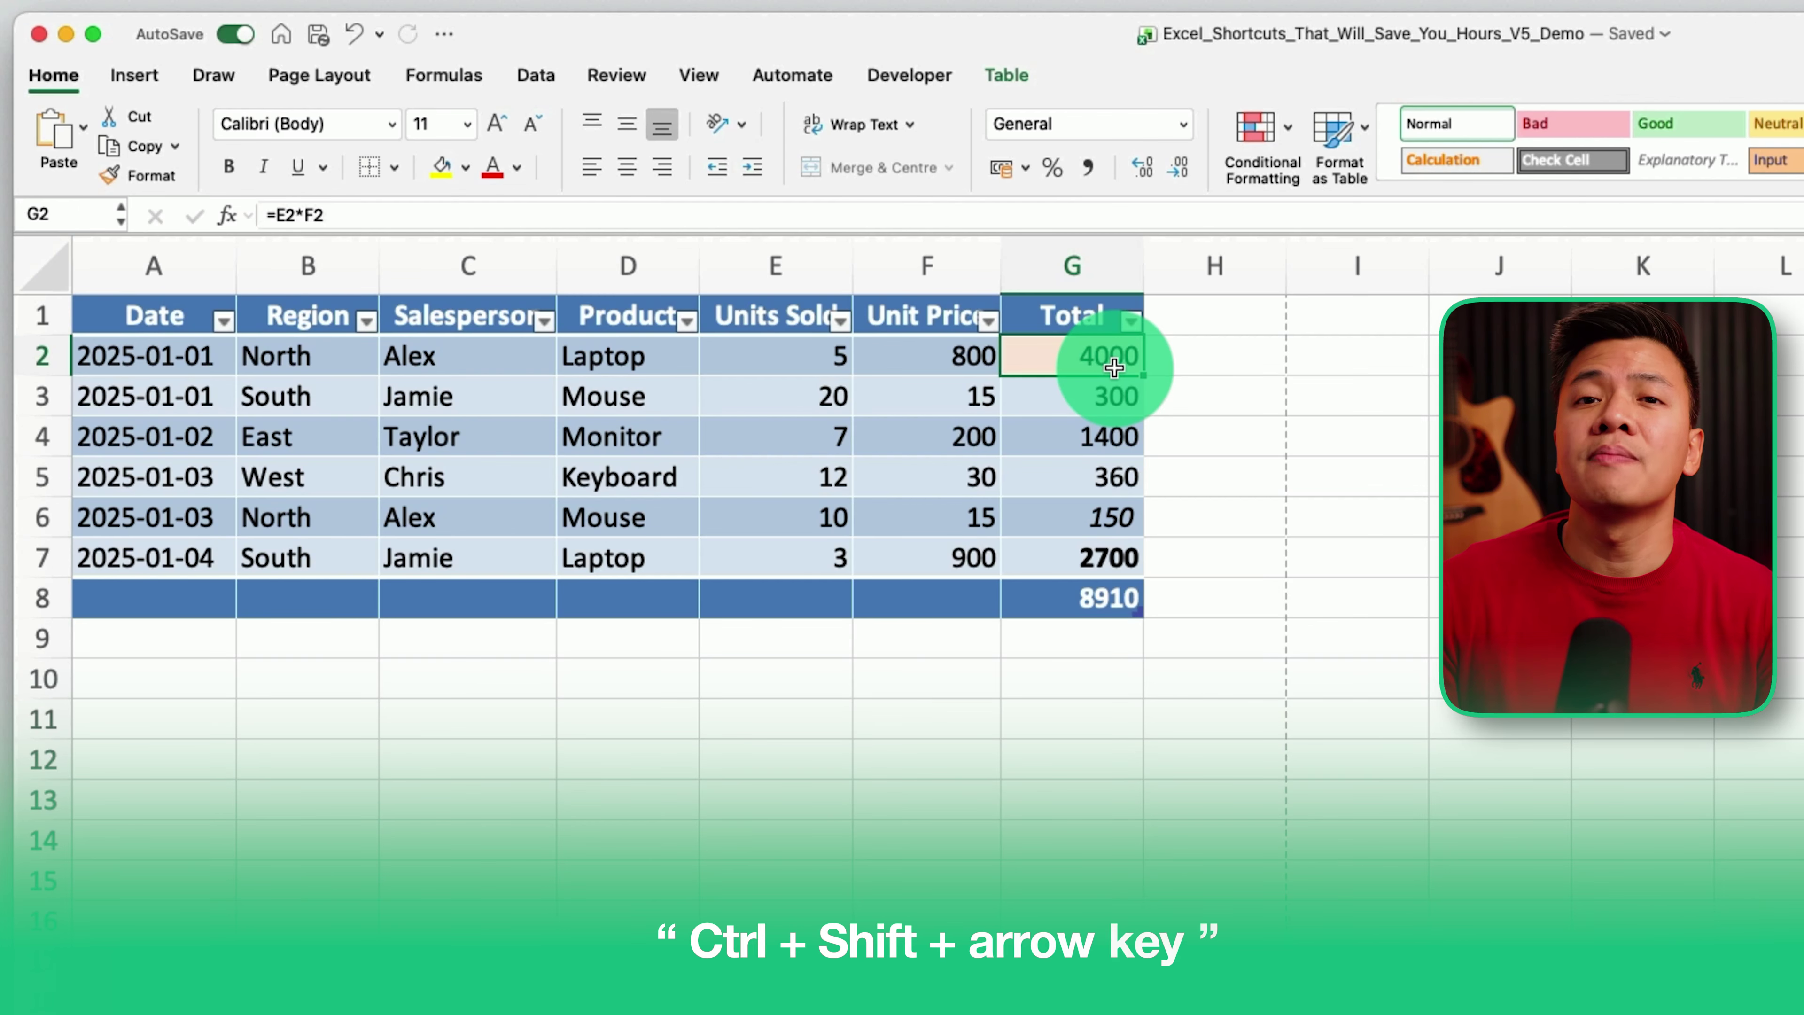
# Step: Format the Total column from G2 down through the sum as Currency with the € symbol and 0 decimal places
pyautogui.hotkey('ctrl', 'shift', 'Down')
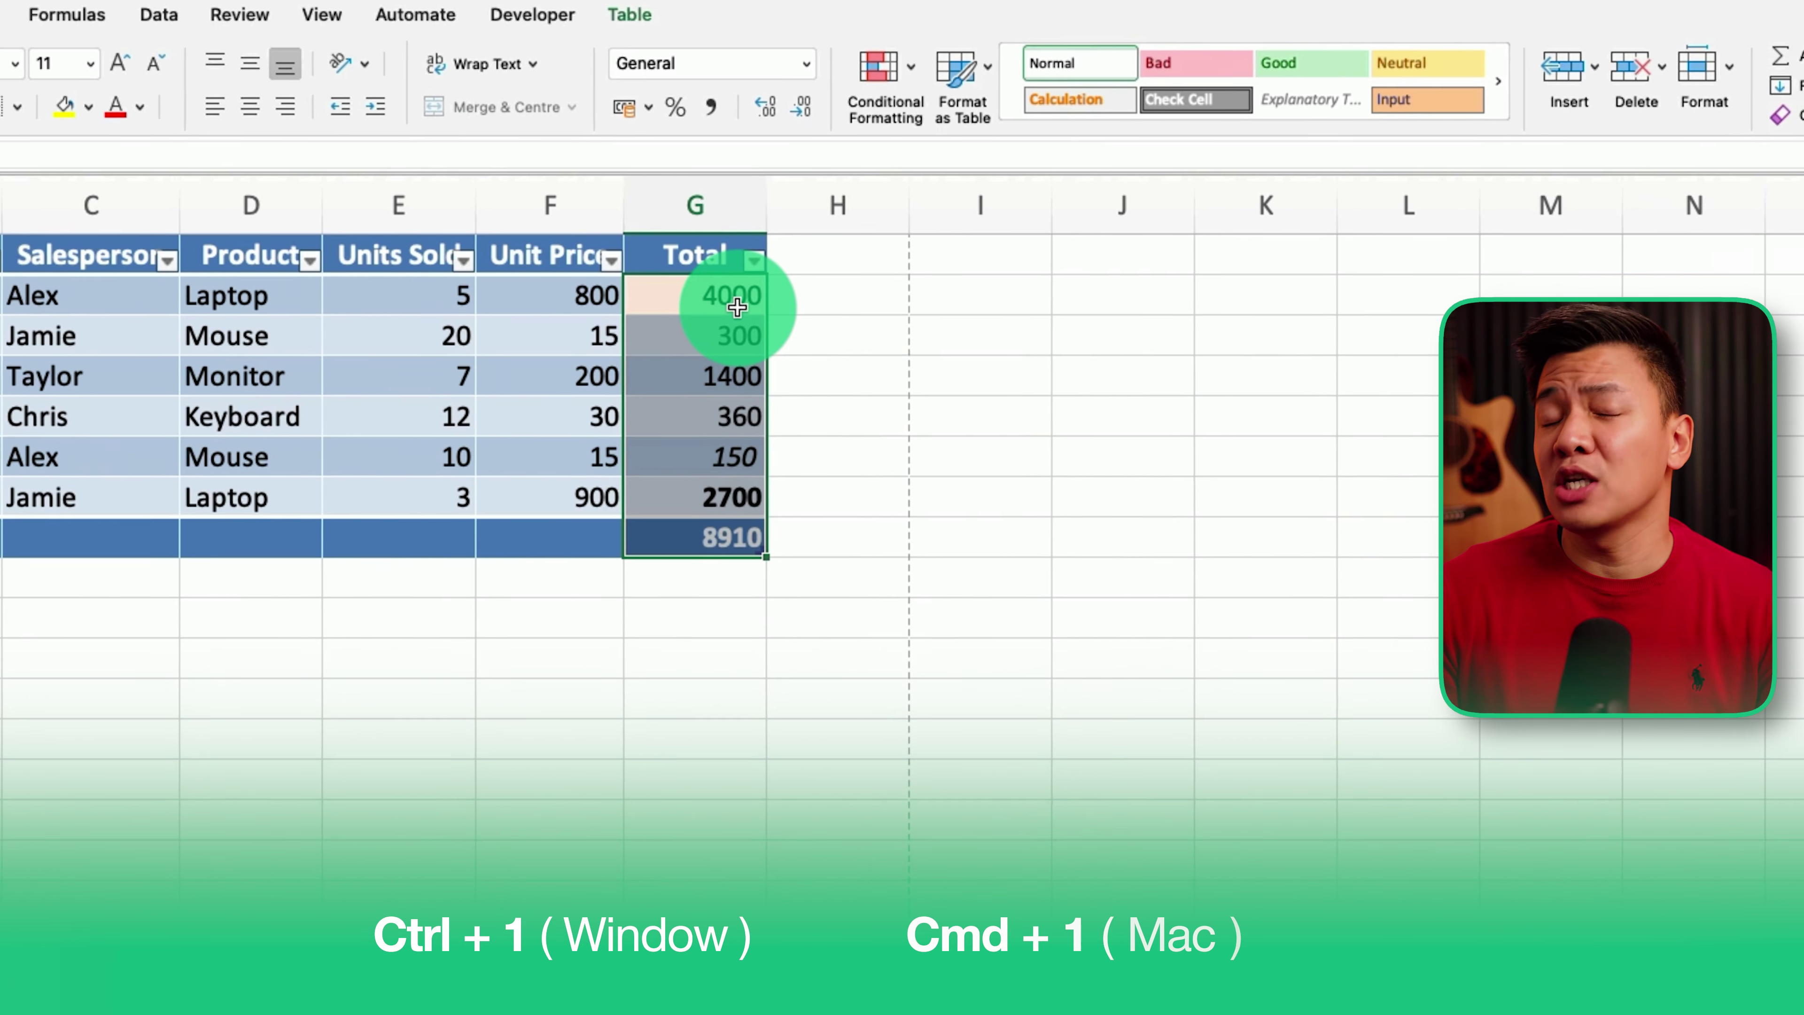
pyautogui.press('super+1')
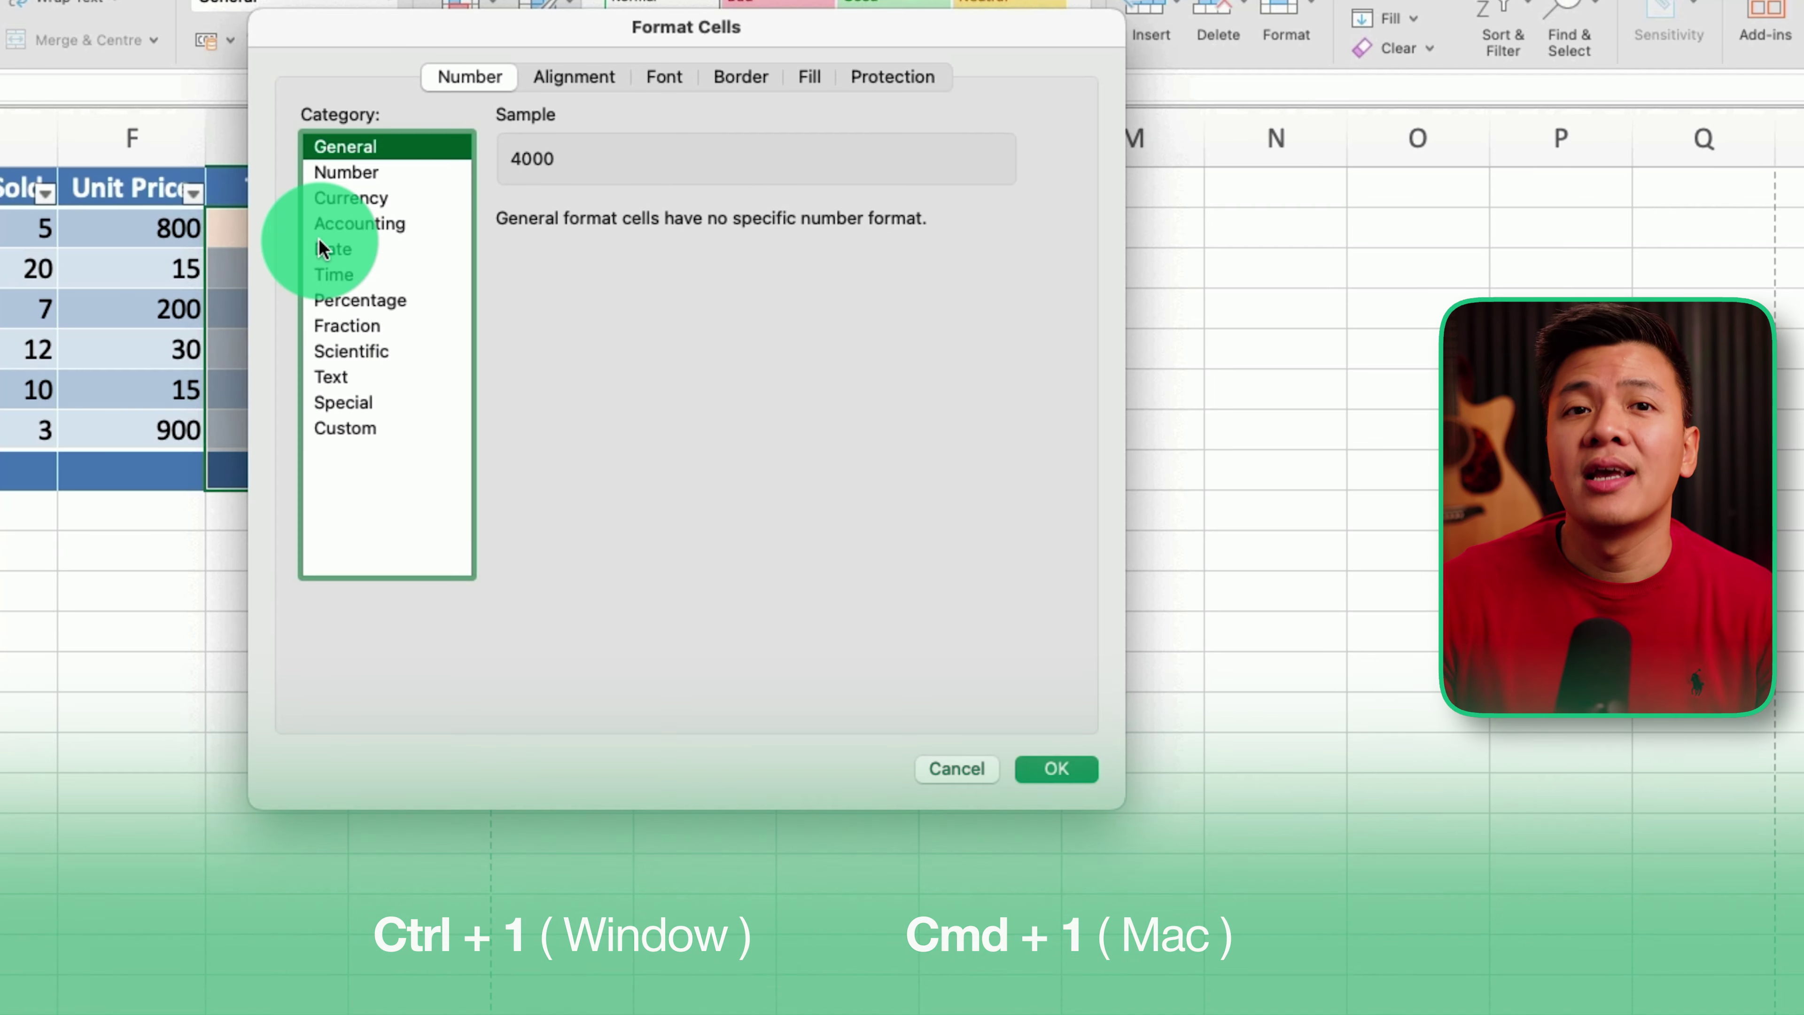
pyautogui.click(381, 203)
pyautogui.click(654, 212)
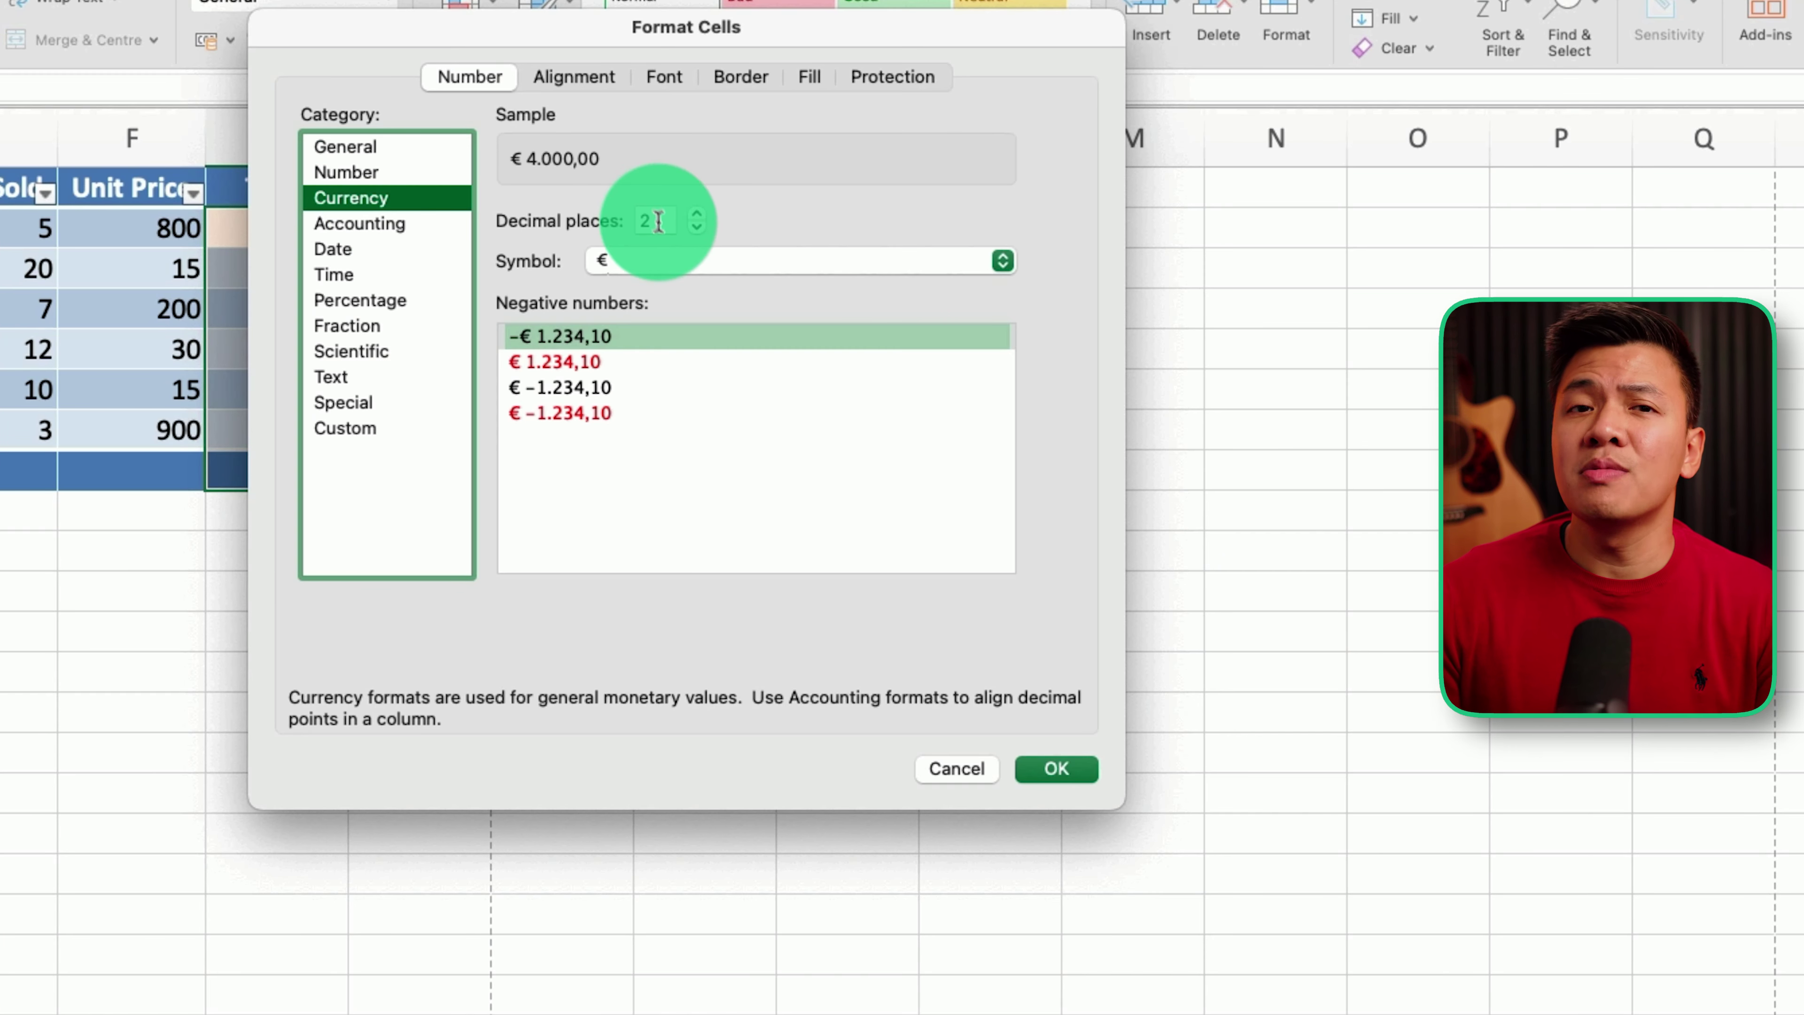
pyautogui.click(695, 227)
pyautogui.click(695, 228)
pyautogui.click(1054, 771)
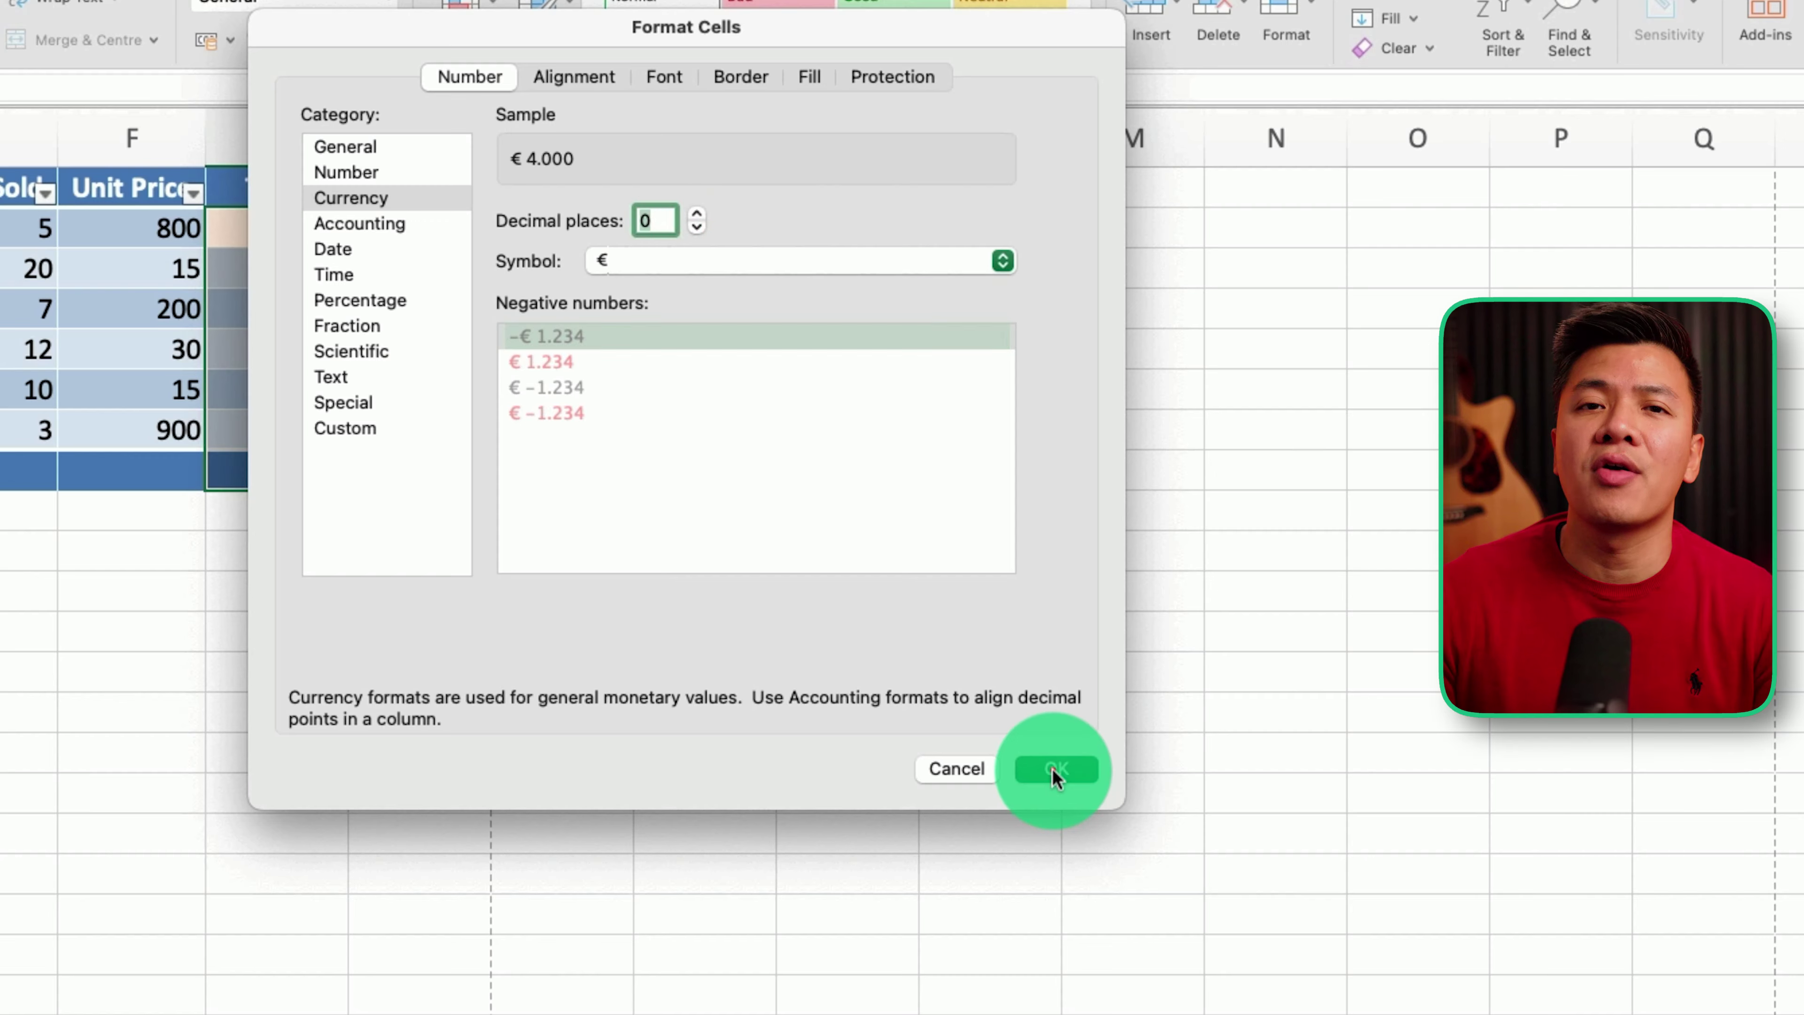
# Step: Add a "%" column in H1 and divide each row's Total by the totals-row sum in G8, starting in H2
pyautogui.write('%')
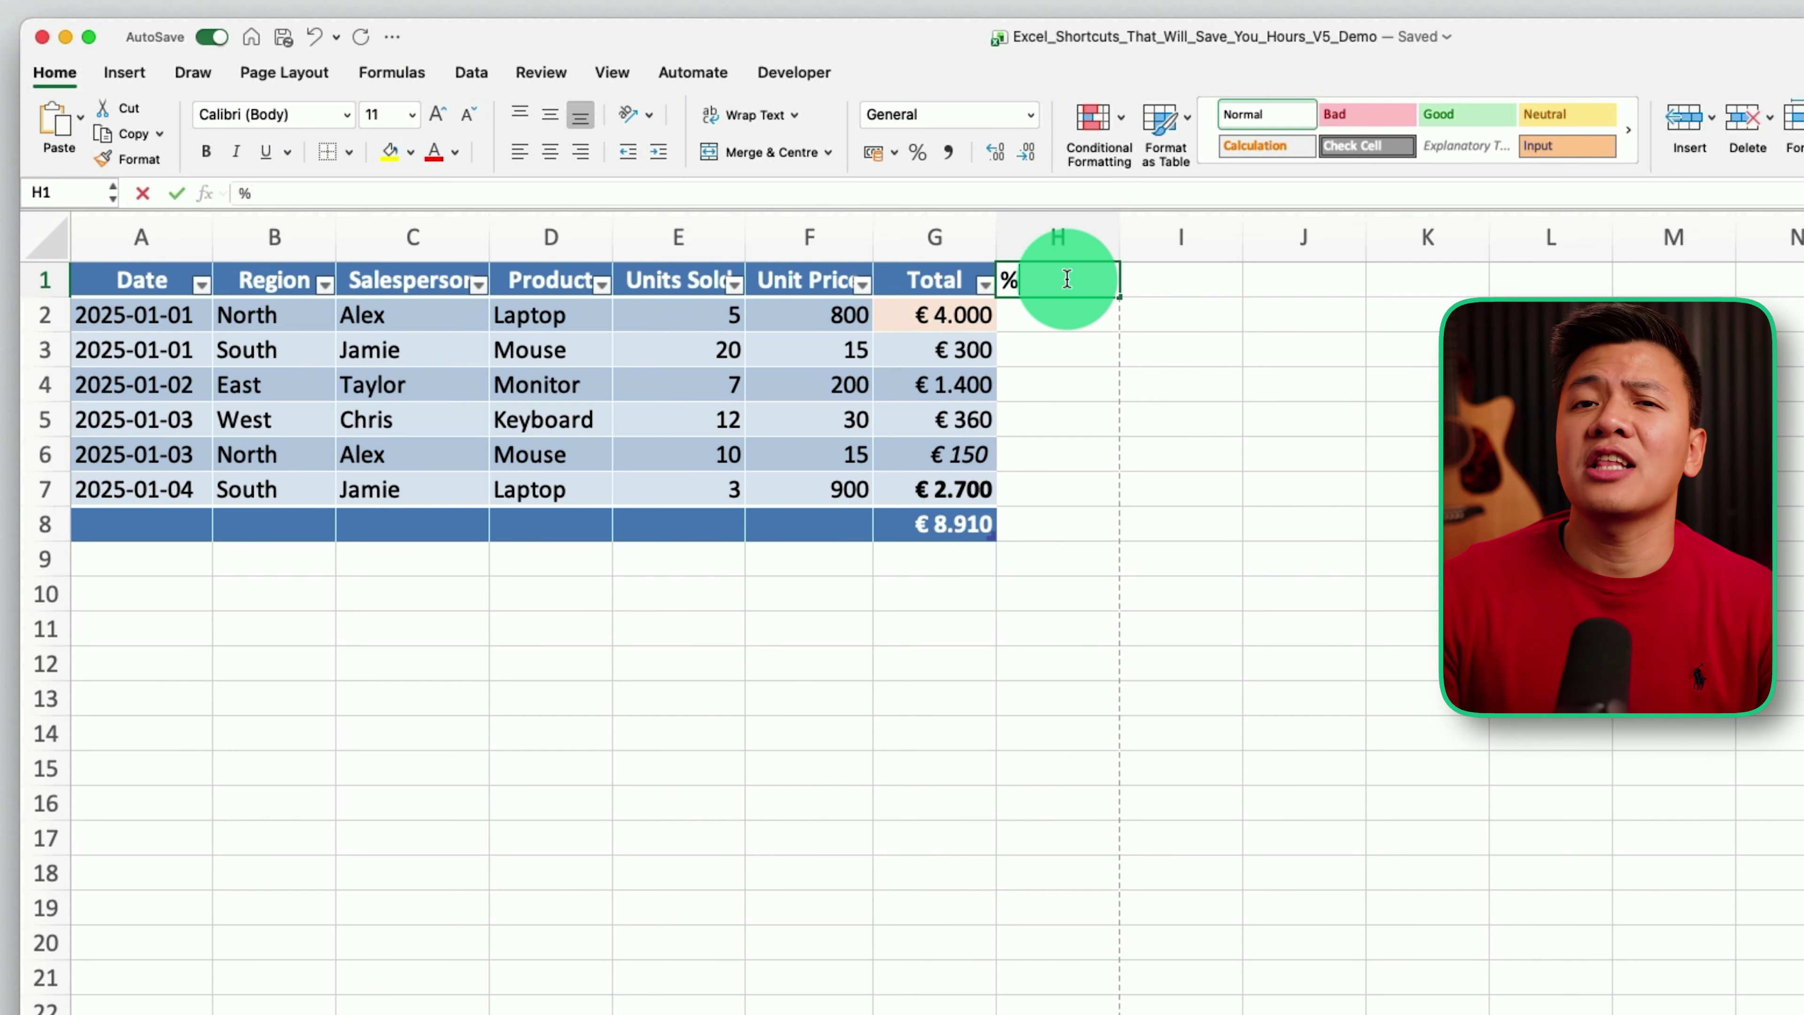
pyautogui.press('Return')
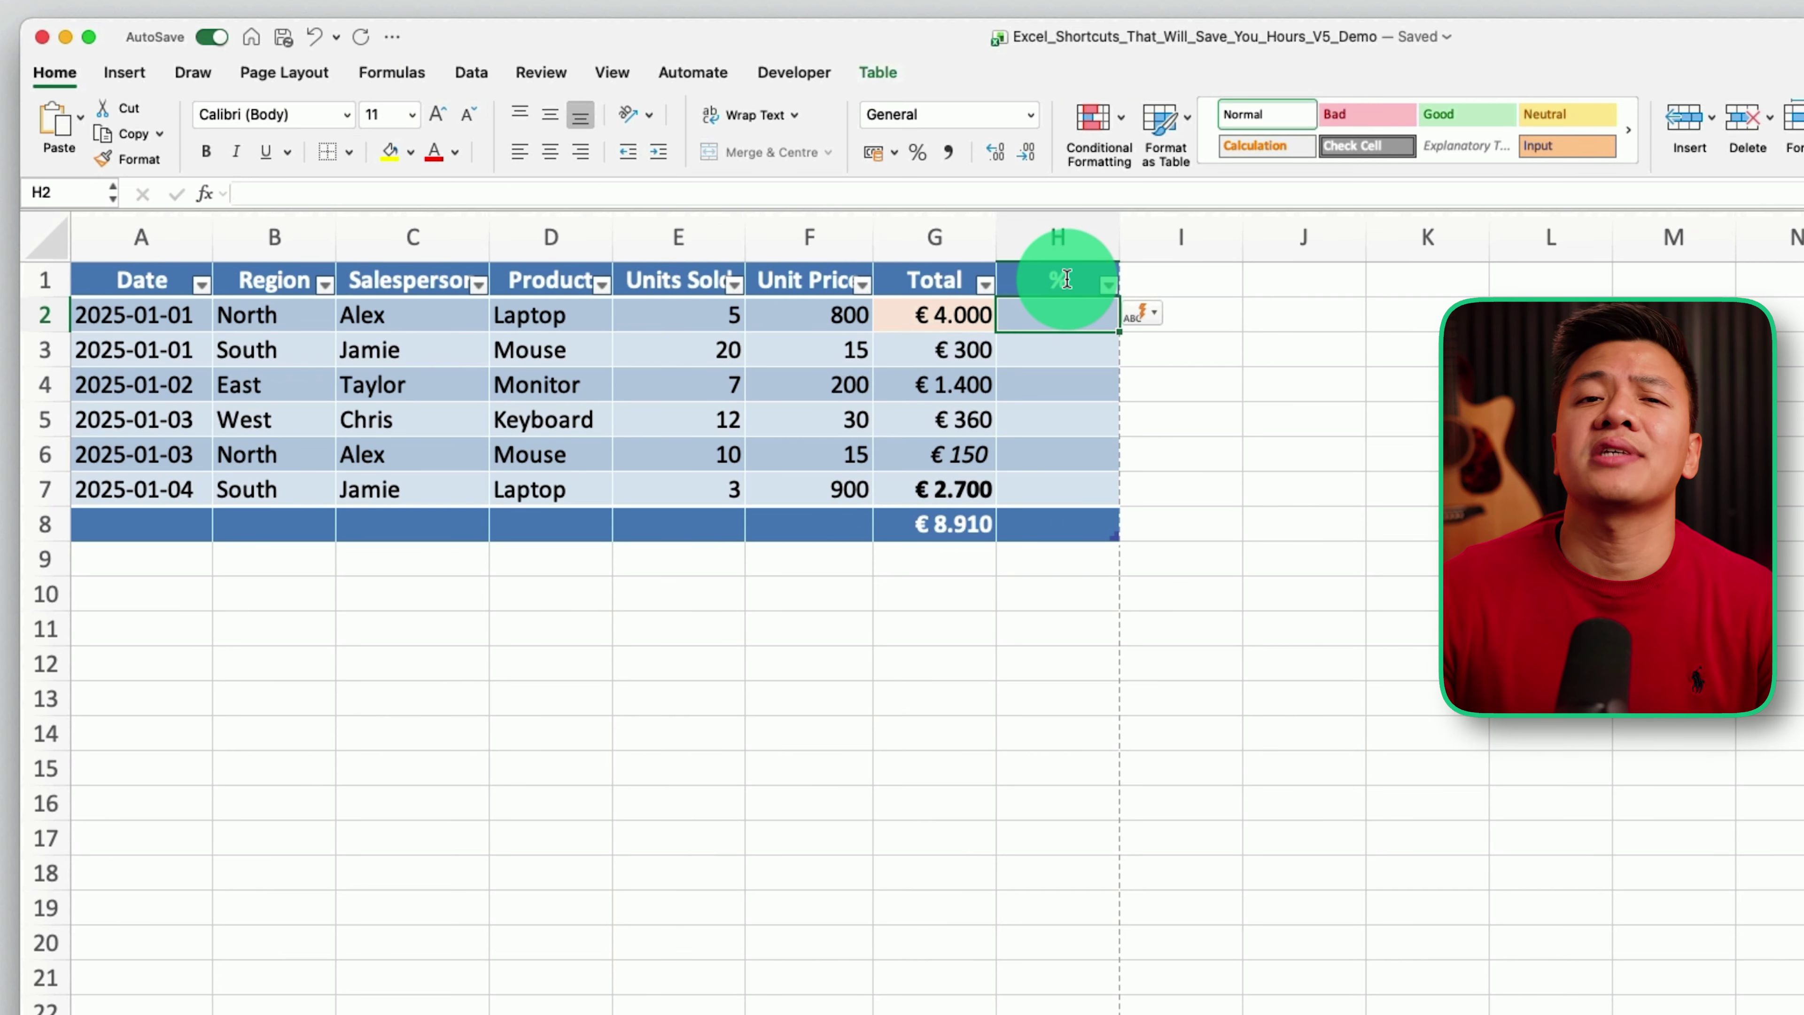
pyautogui.write('=')
pyautogui.click(925, 313)
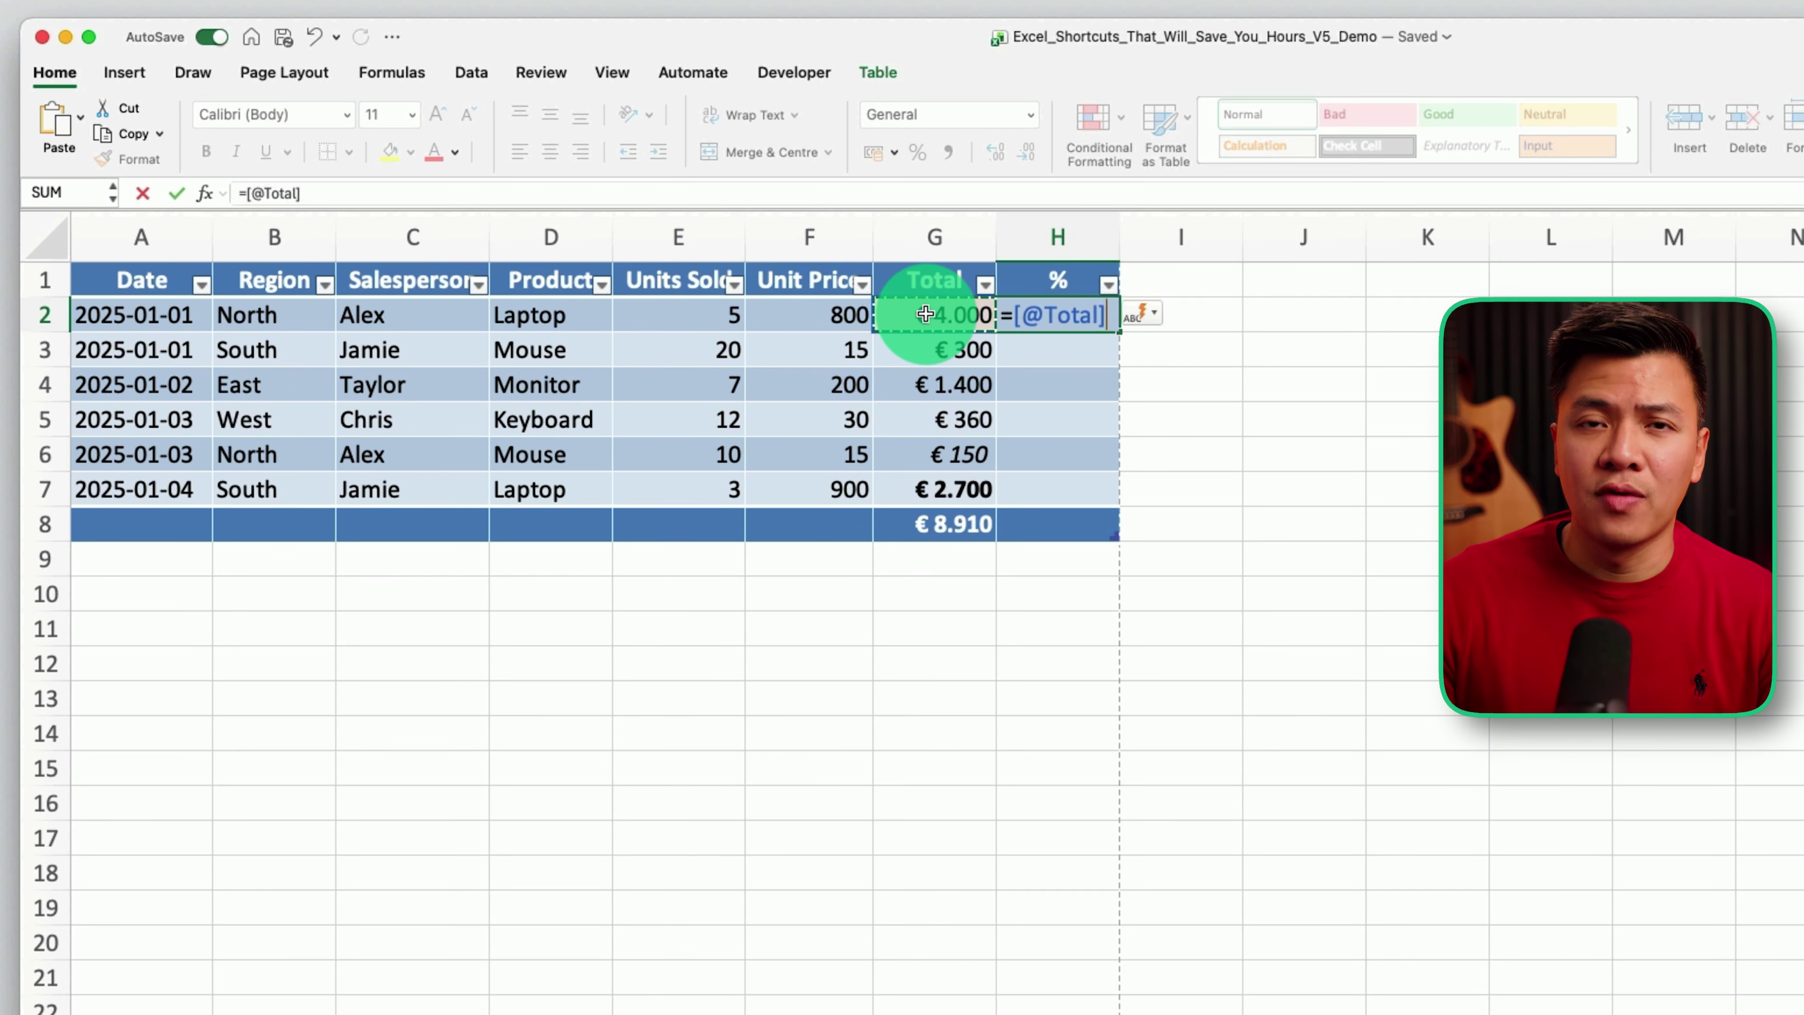
pyautogui.click(943, 528)
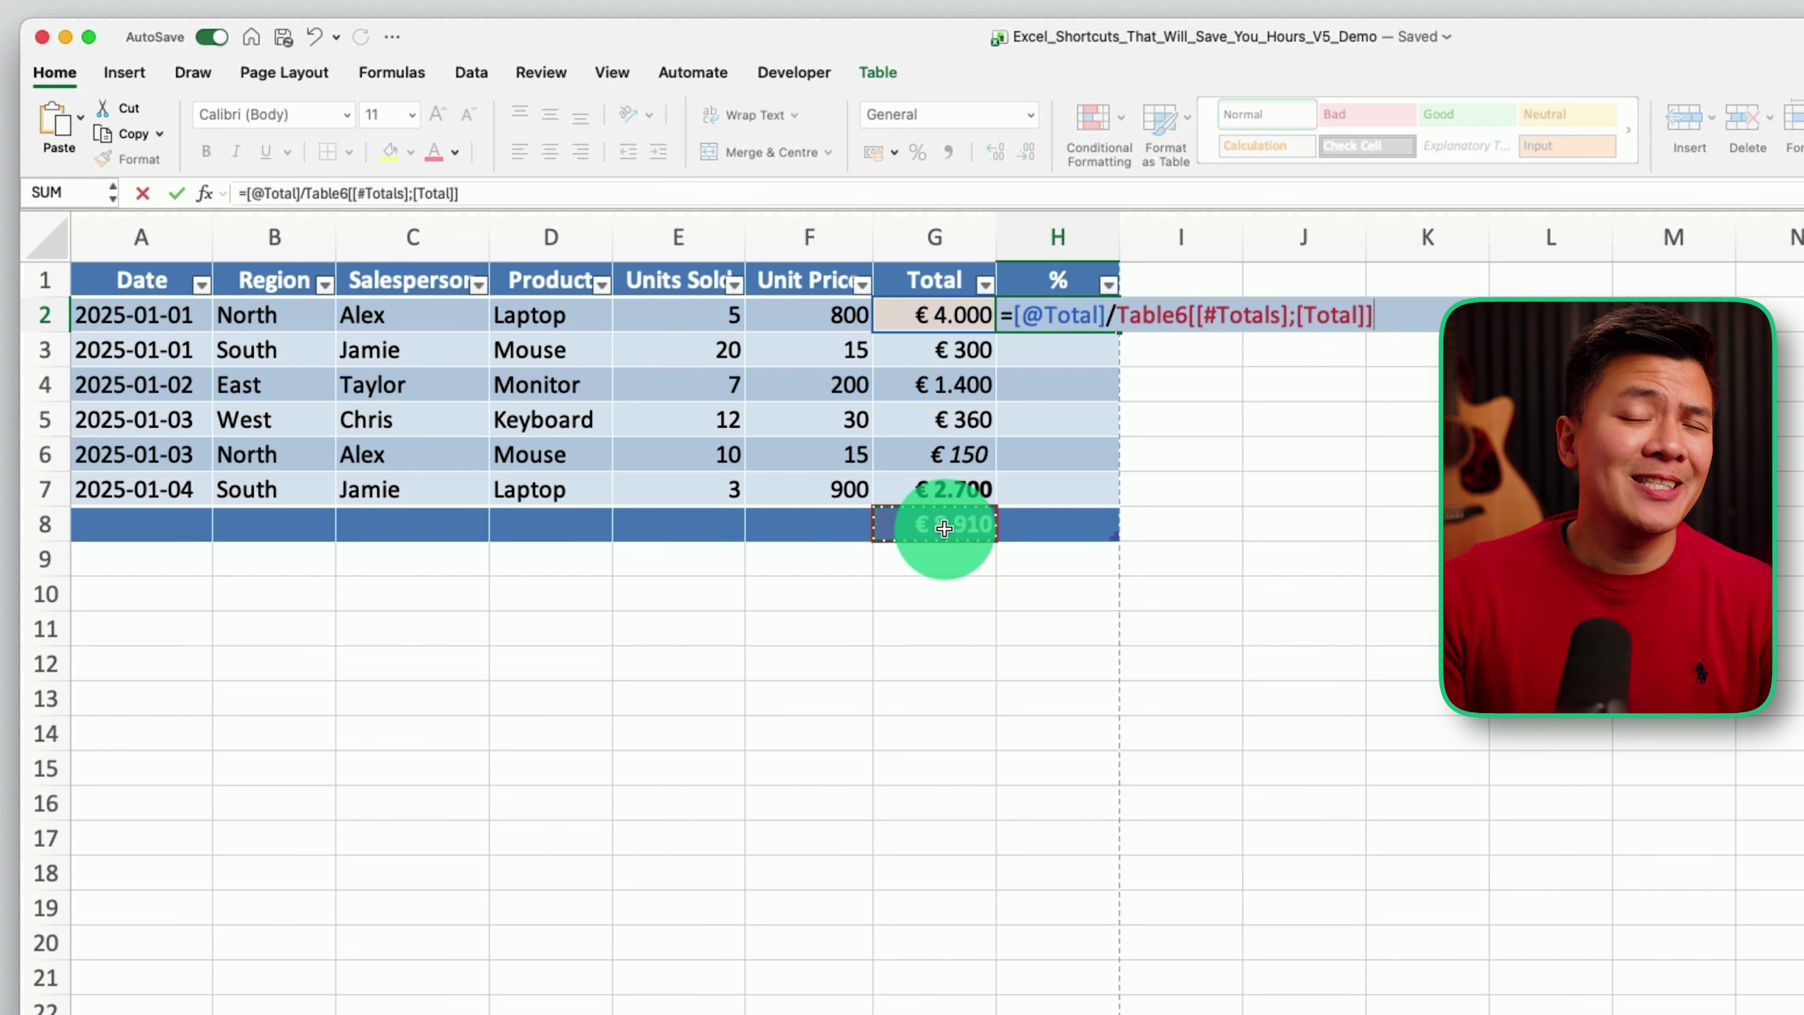
pyautogui.press('Return')
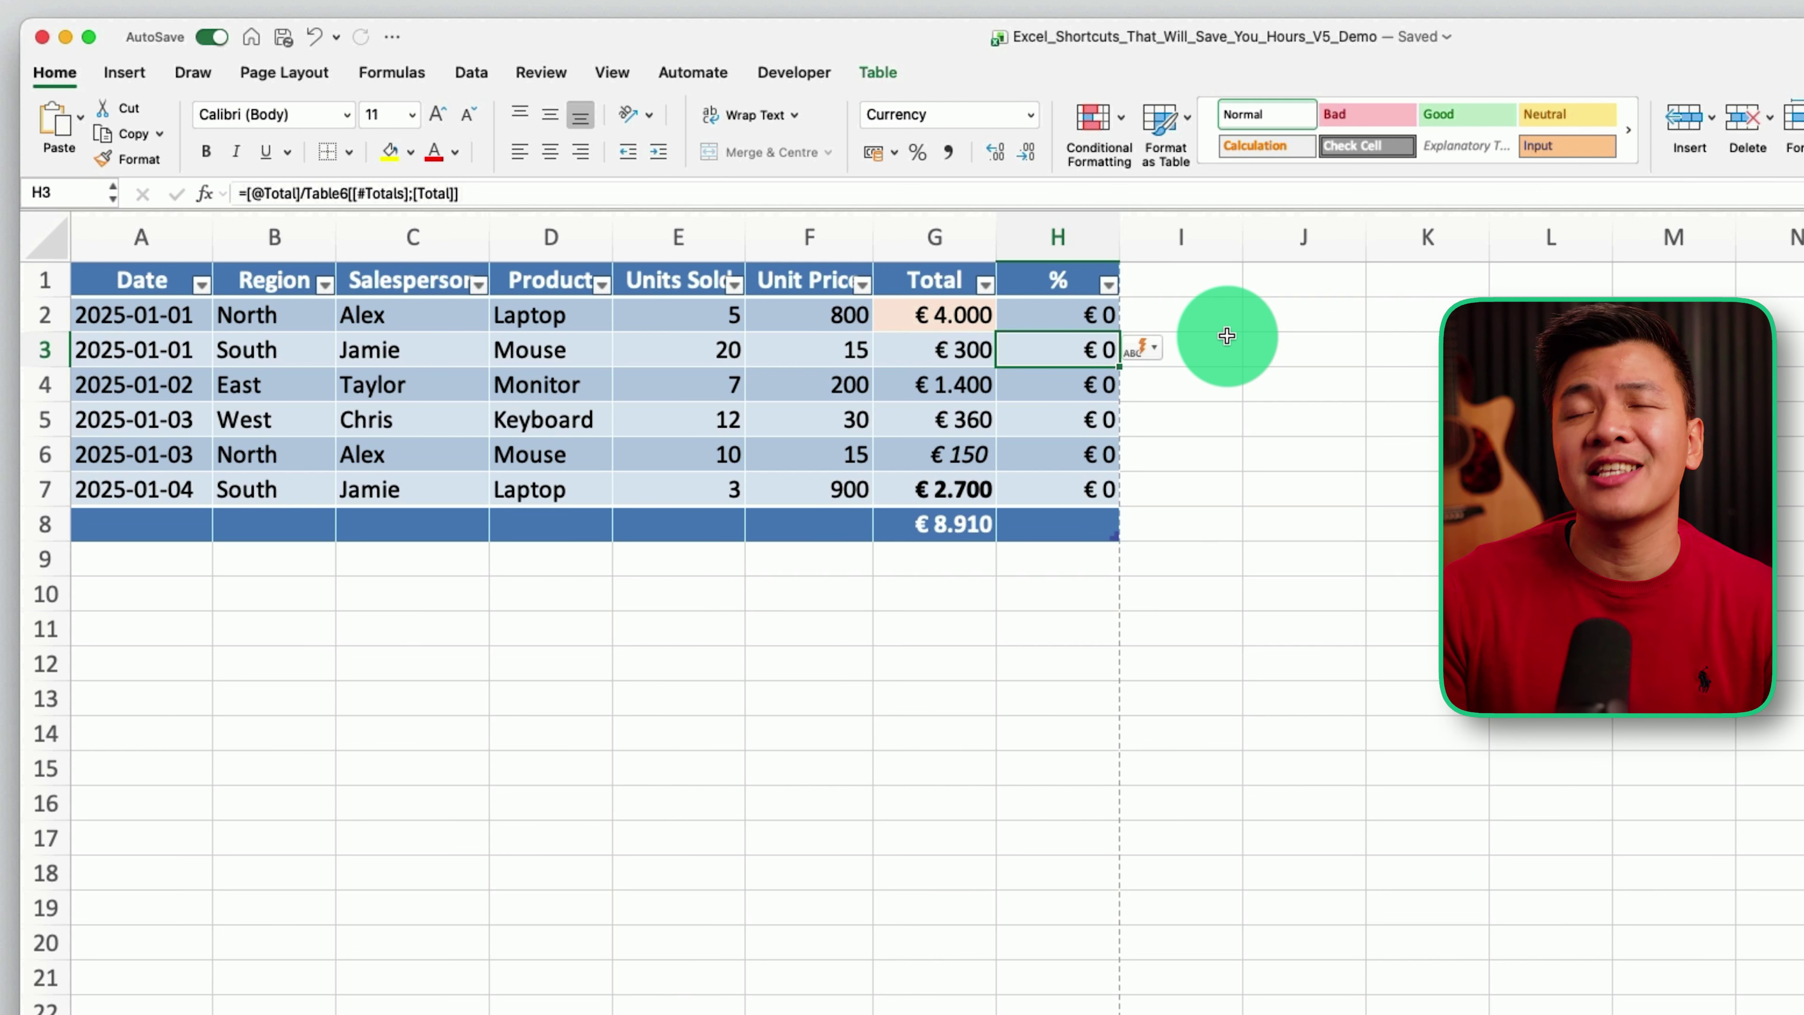
# Step: Format the % column values H2:H7 as Percentage with 0 decimal places
pyautogui.press('Up')
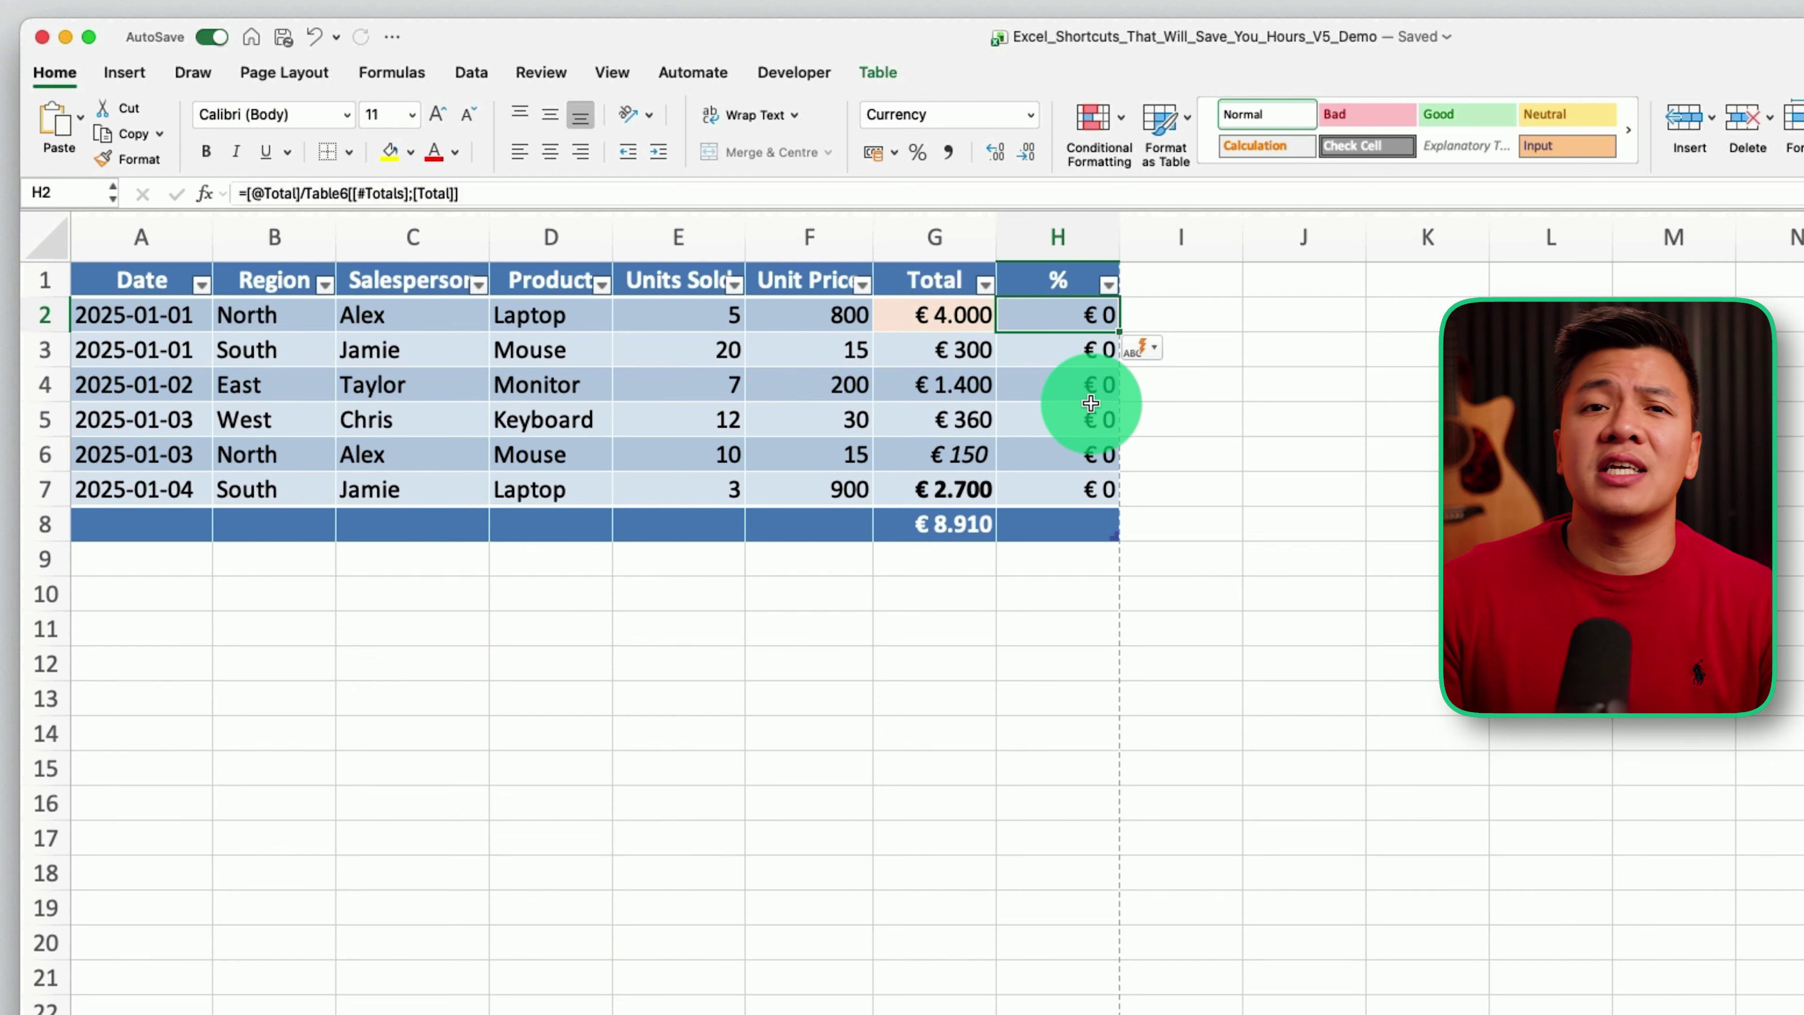
pyautogui.hotkey('ctrl', 'shift', 'Down')
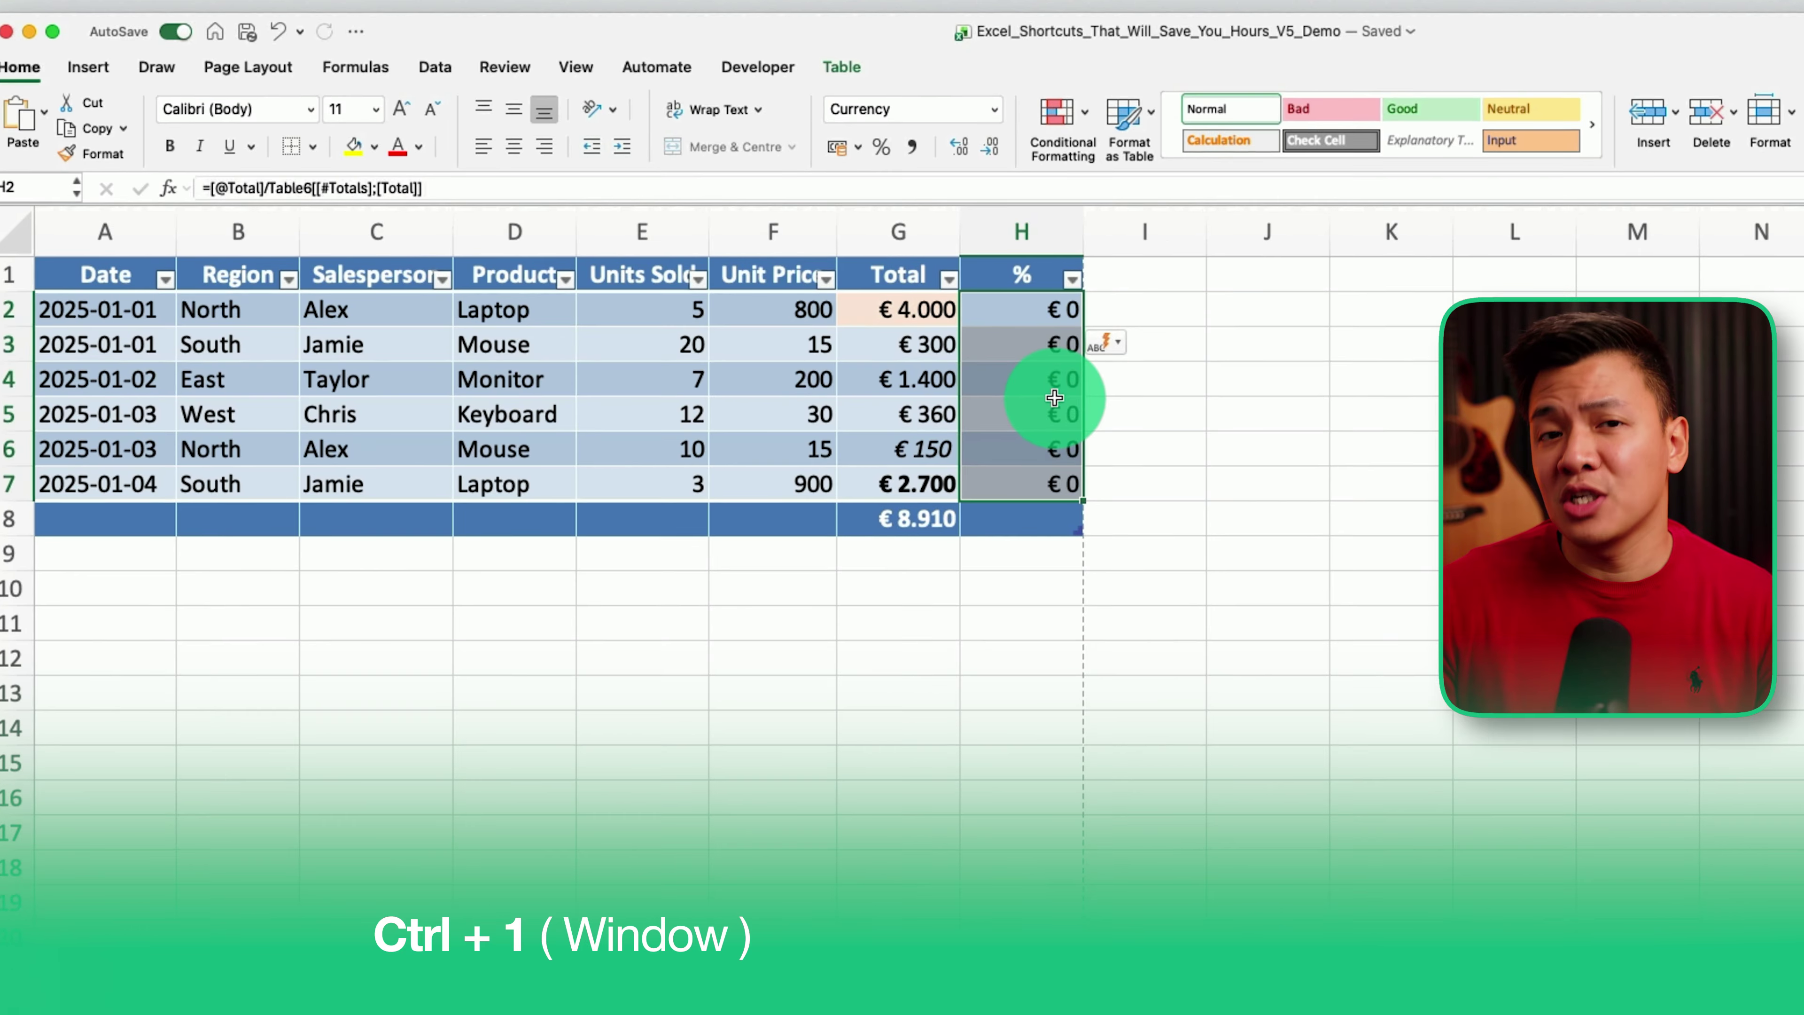
pyautogui.press('super+1')
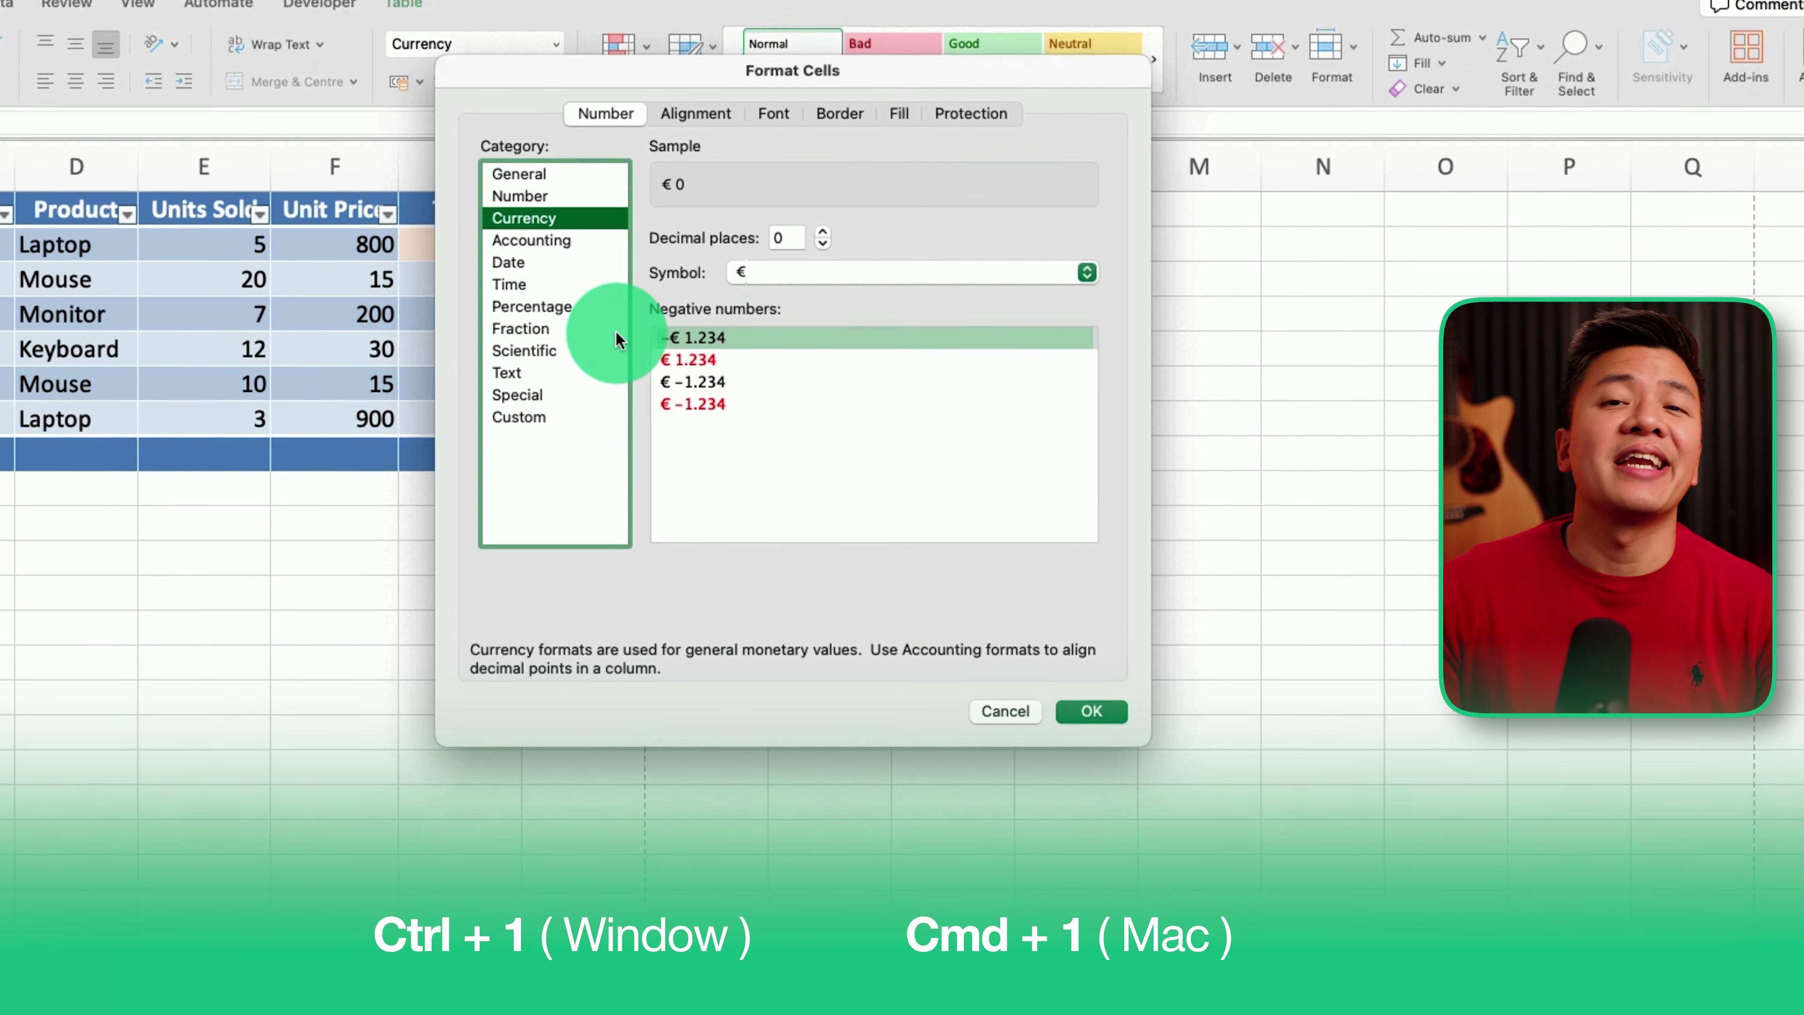
pyautogui.click(516, 304)
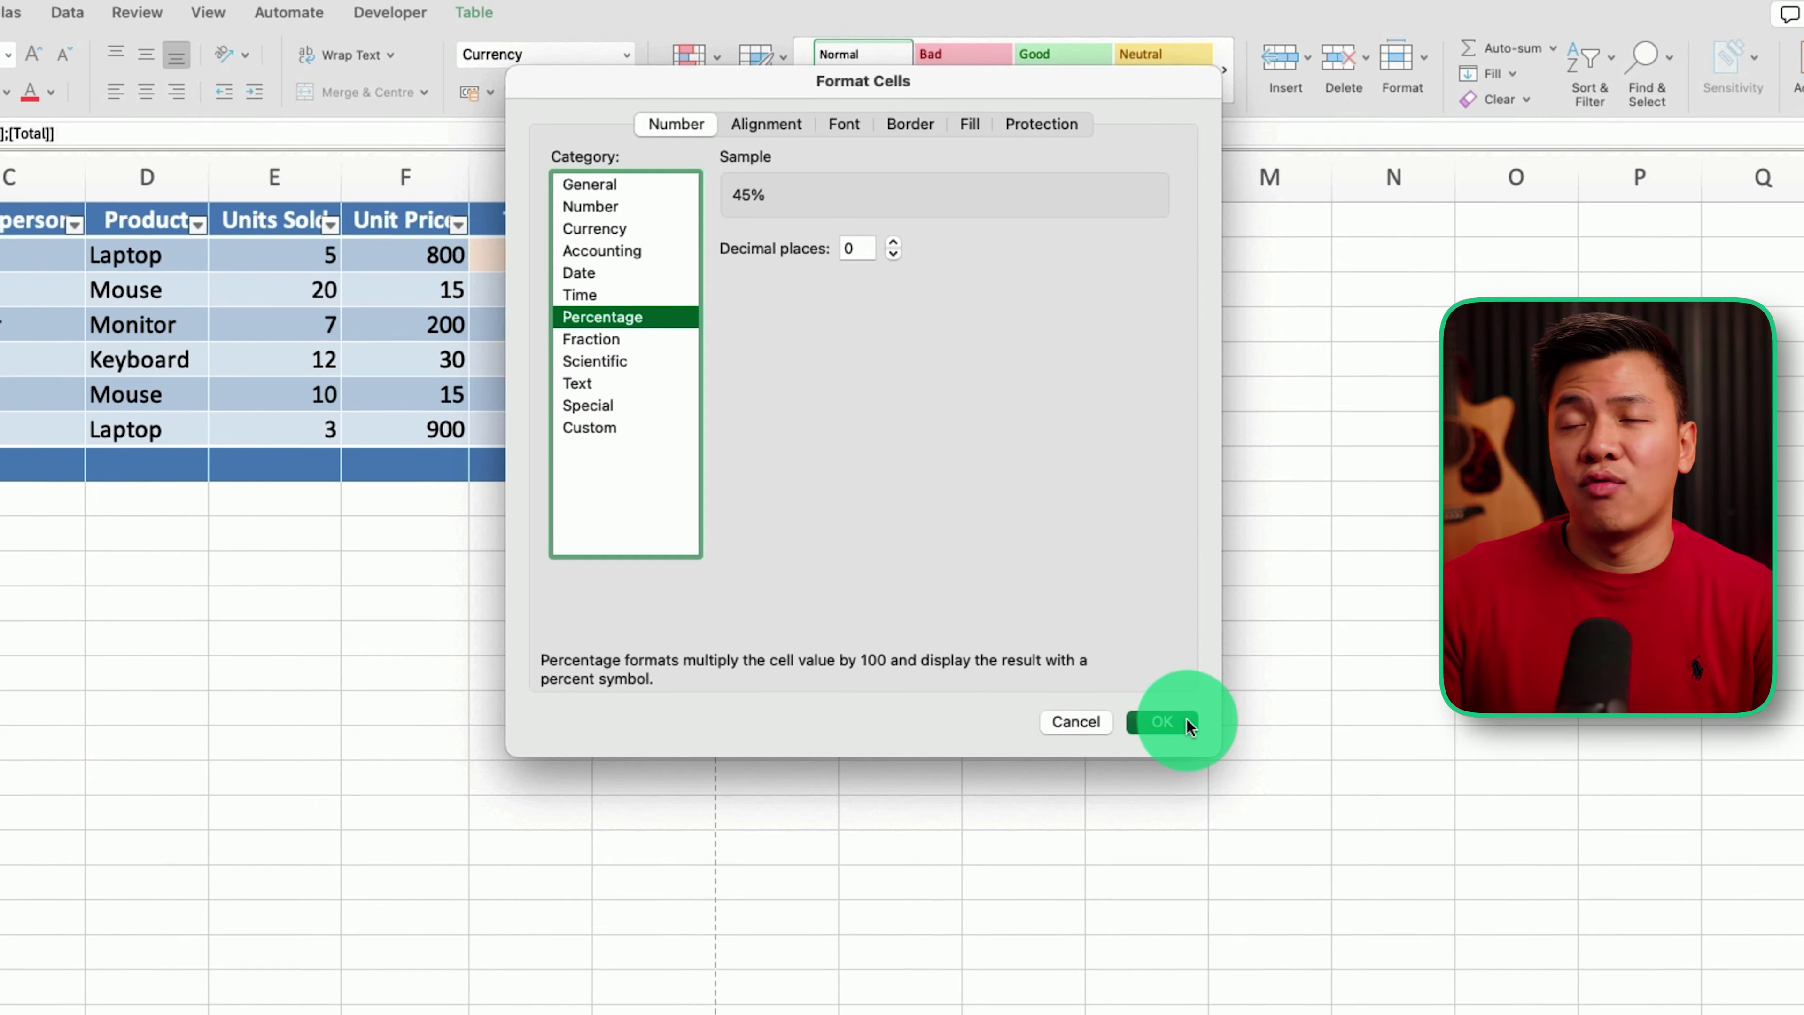
pyautogui.click(1104, 716)
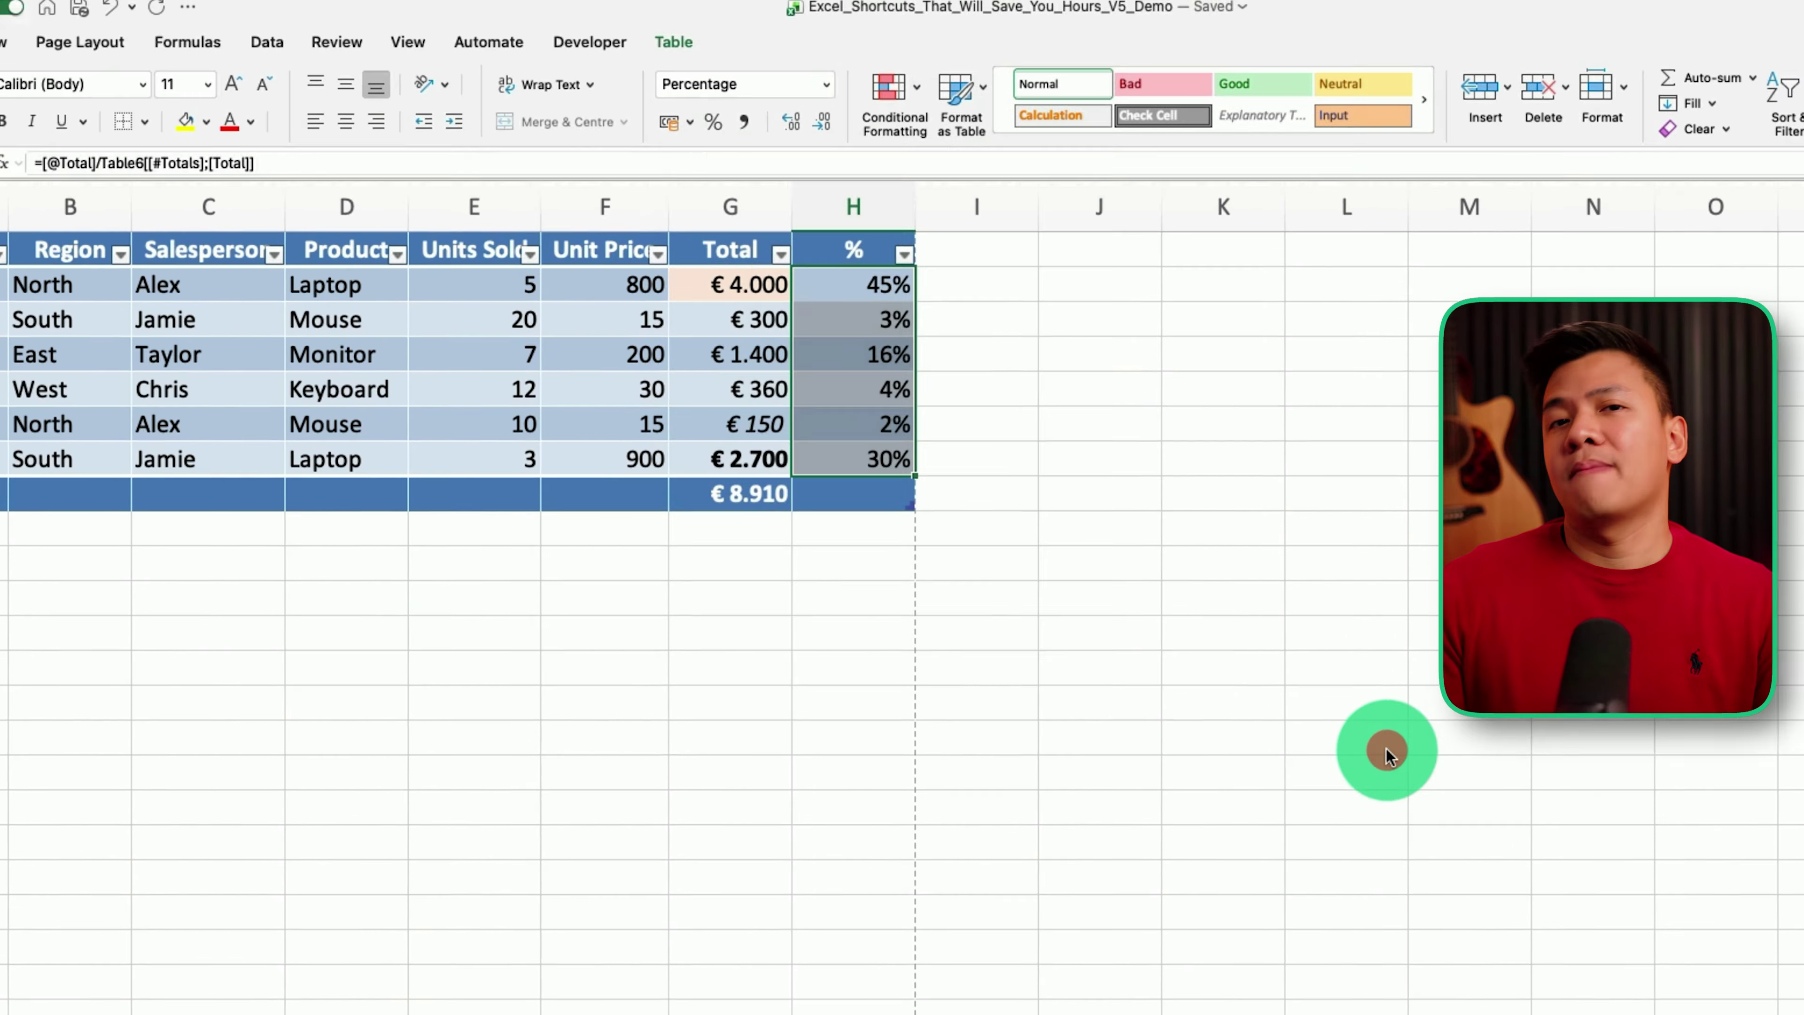